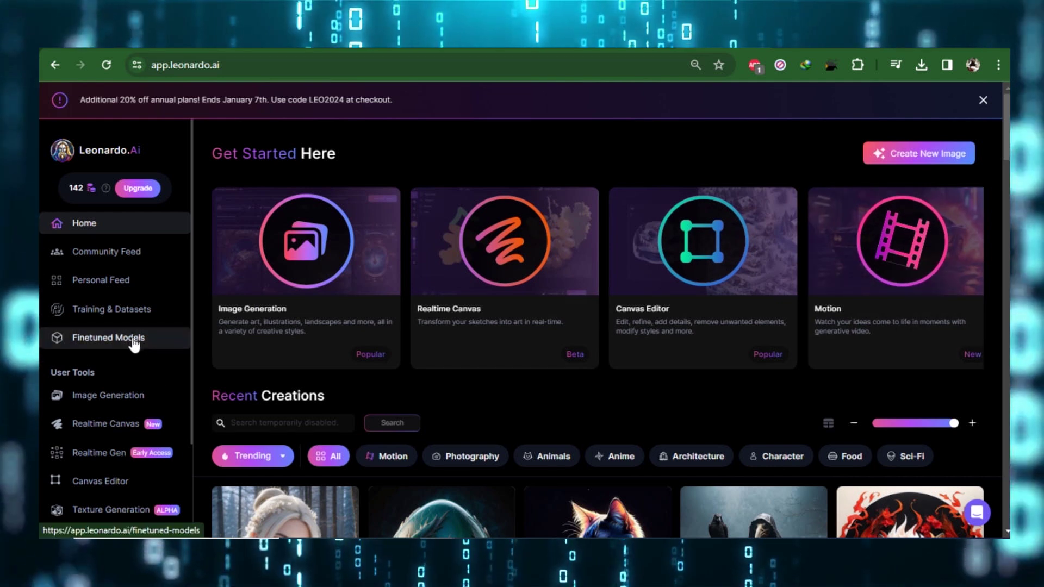
# - Open Finetuned Models and scroll through platform models such as SDXL 0.9, DreamShaper v7 and Absolute Reality v1.6
pyautogui.click(136, 338)
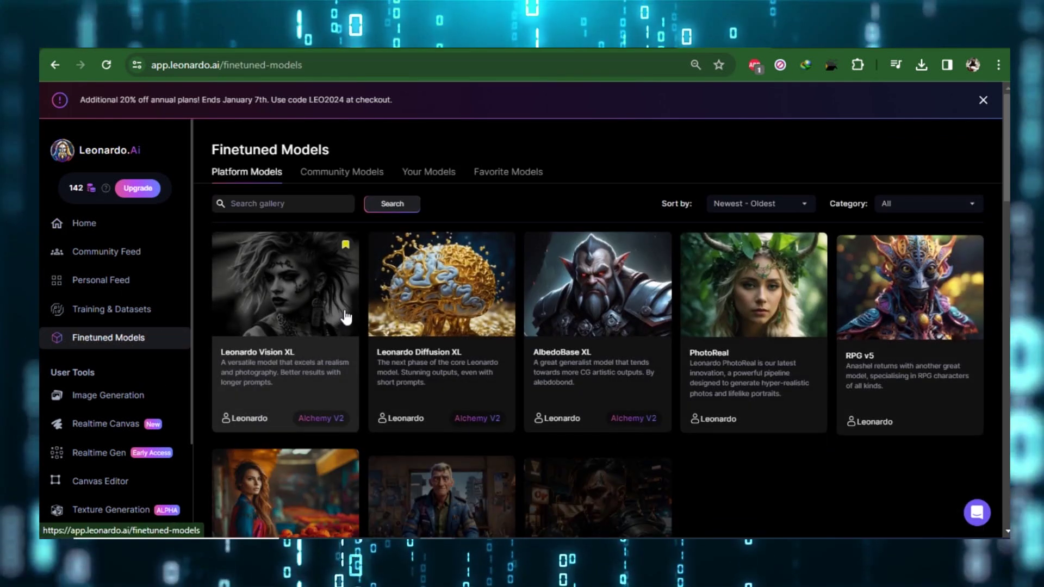
pyautogui.scroll(-4, 372, 346)
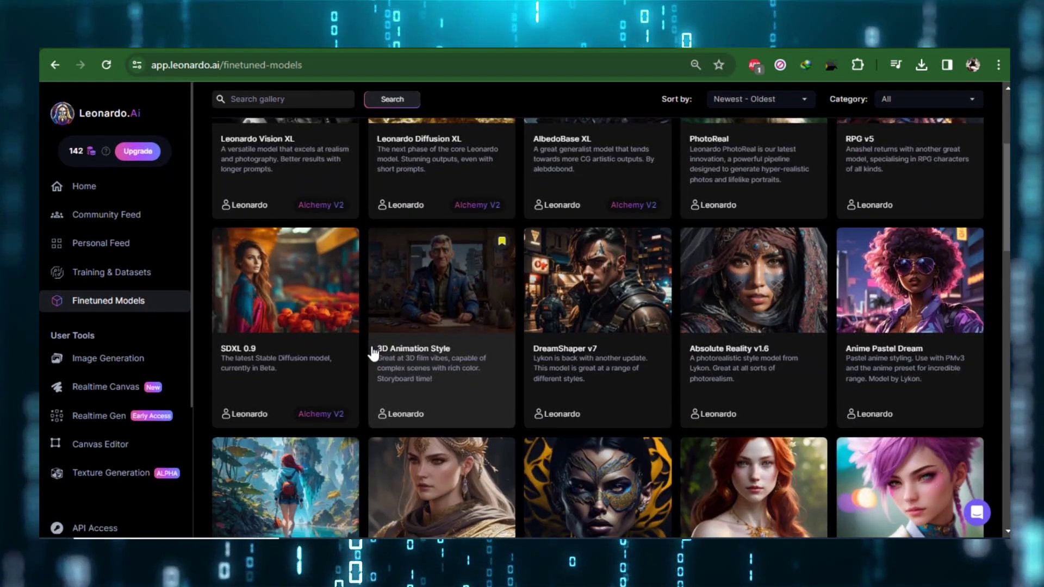
pyautogui.scroll(-1, 551, 376)
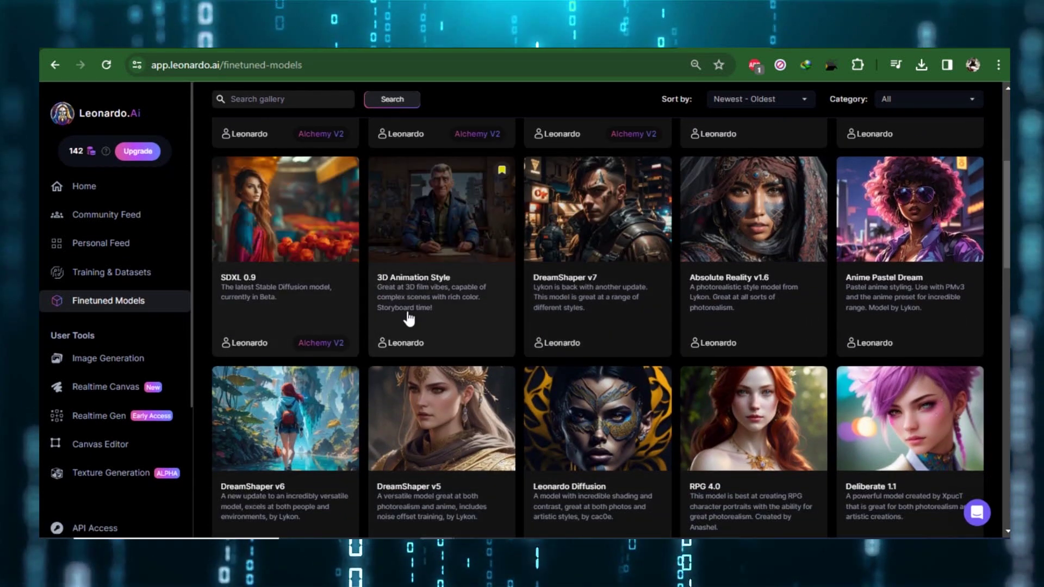
pyautogui.scroll(-6, 522, 269)
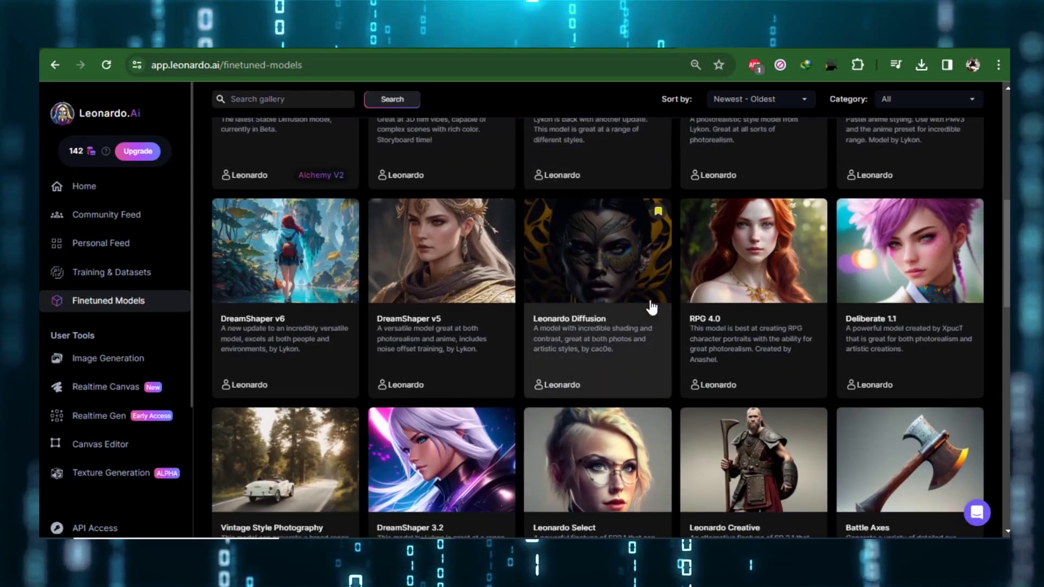
pyautogui.scroll(-5, 647, 314)
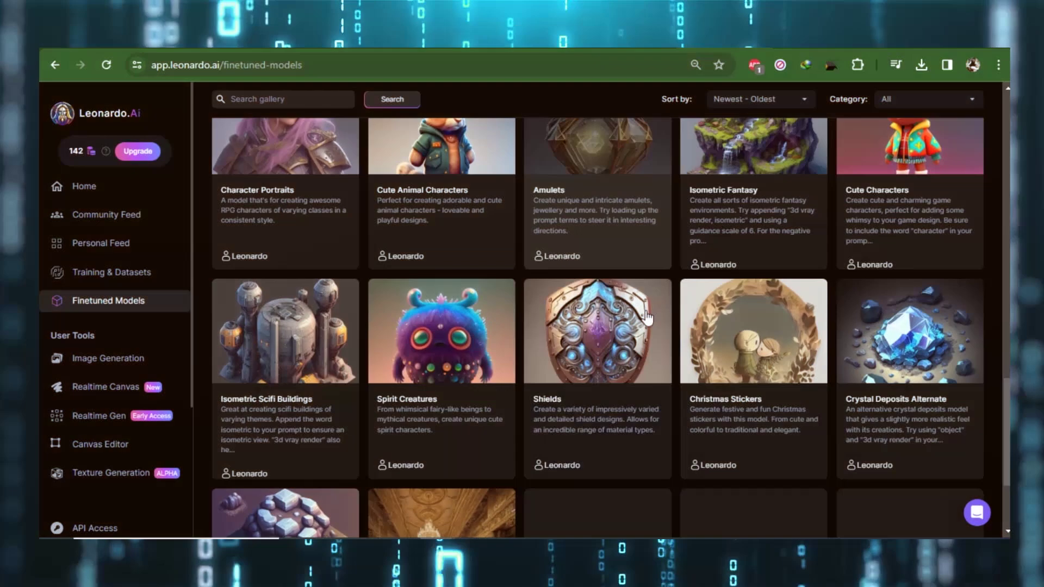
pyautogui.scroll(-3, 648, 318)
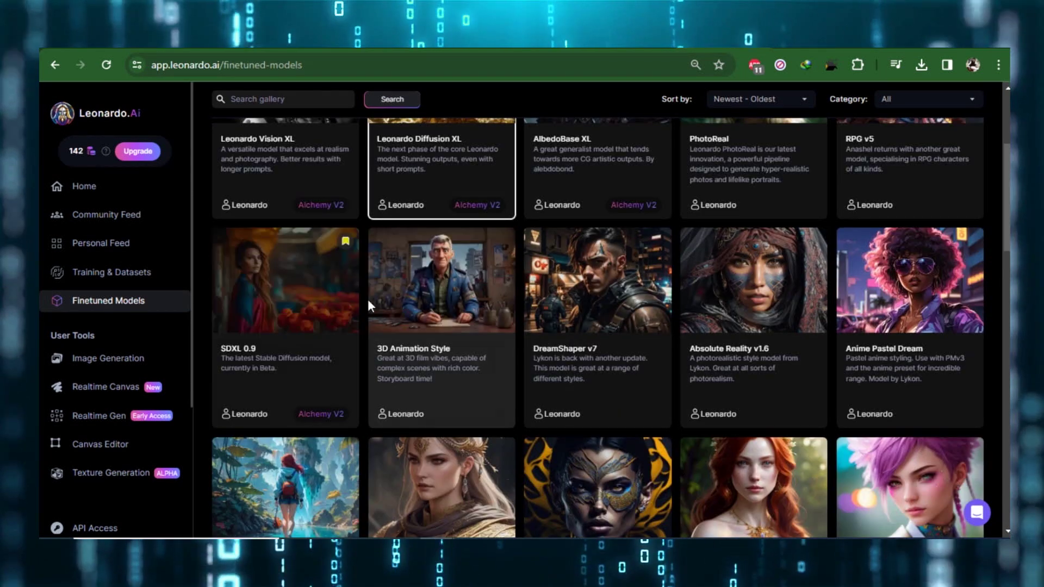
pyautogui.scroll(4, 489, 424)
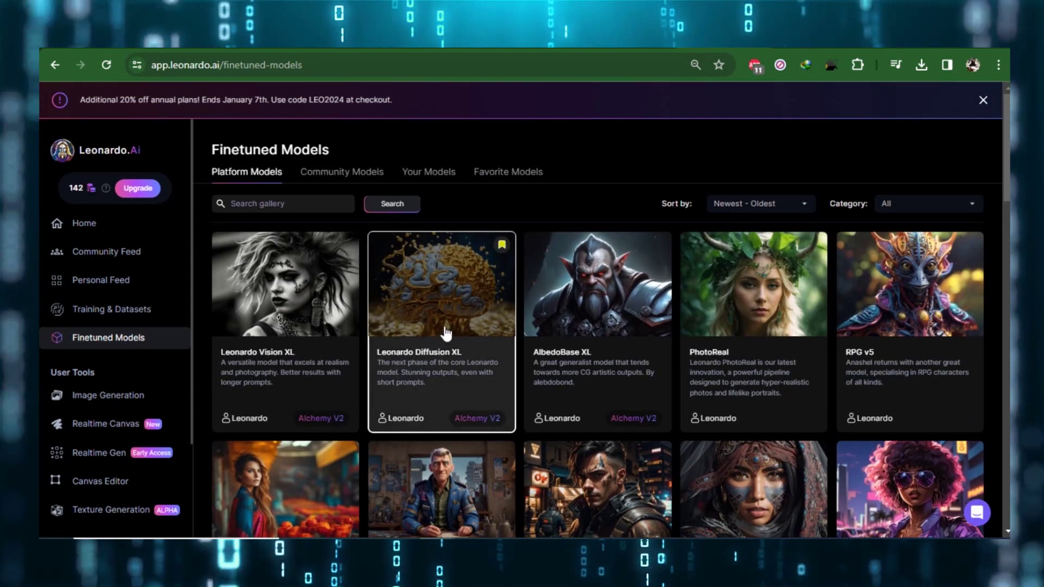
# - Open the Leonardo Diffusion XL model page and scroll through its example images
pyautogui.click(445, 329)
pyautogui.scroll(-1, 578, 273)
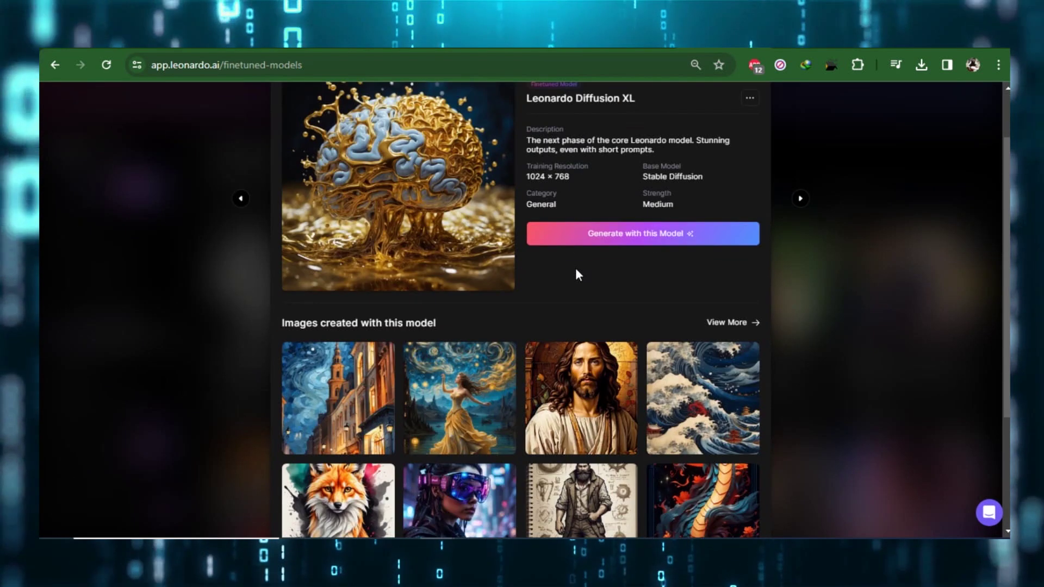
pyautogui.scroll(-3, 621, 311)
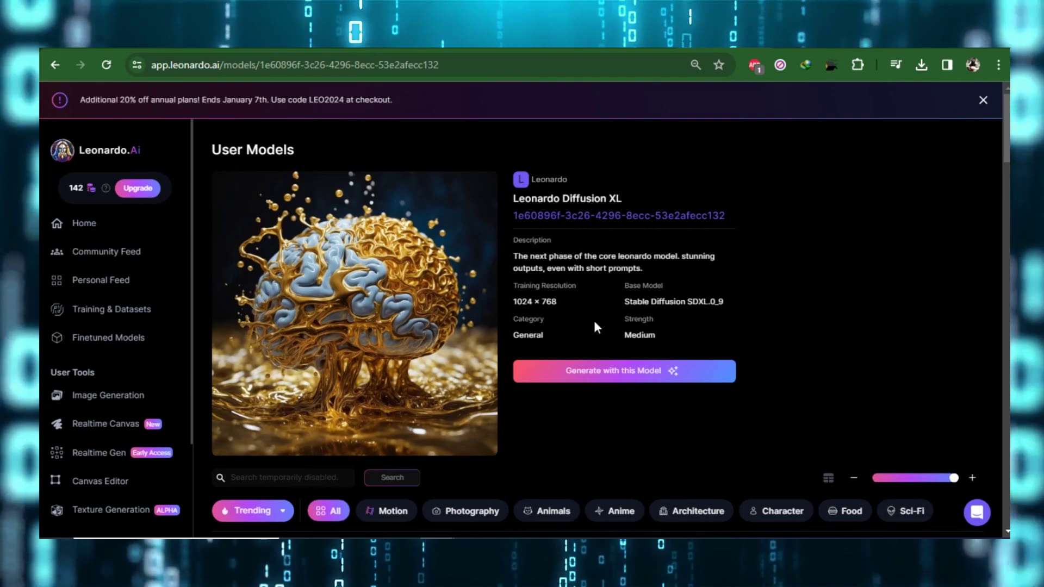
pyautogui.scroll(-6, 594, 320)
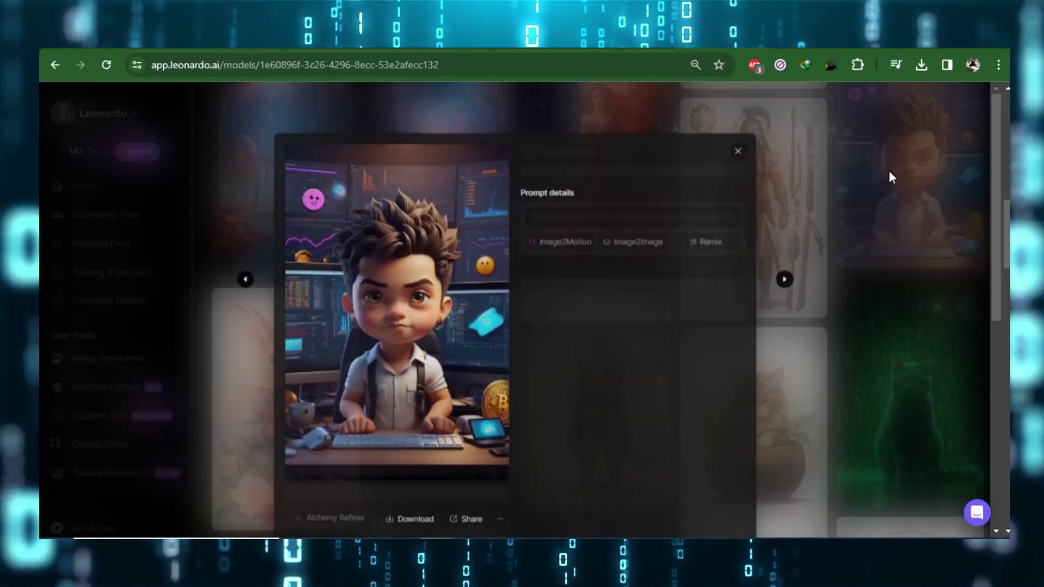
pyautogui.click(890, 176)
# - Inspect the Skeletal figures image's prompt and negative prompt, then close it back to the grid
pyautogui.click(401, 358)
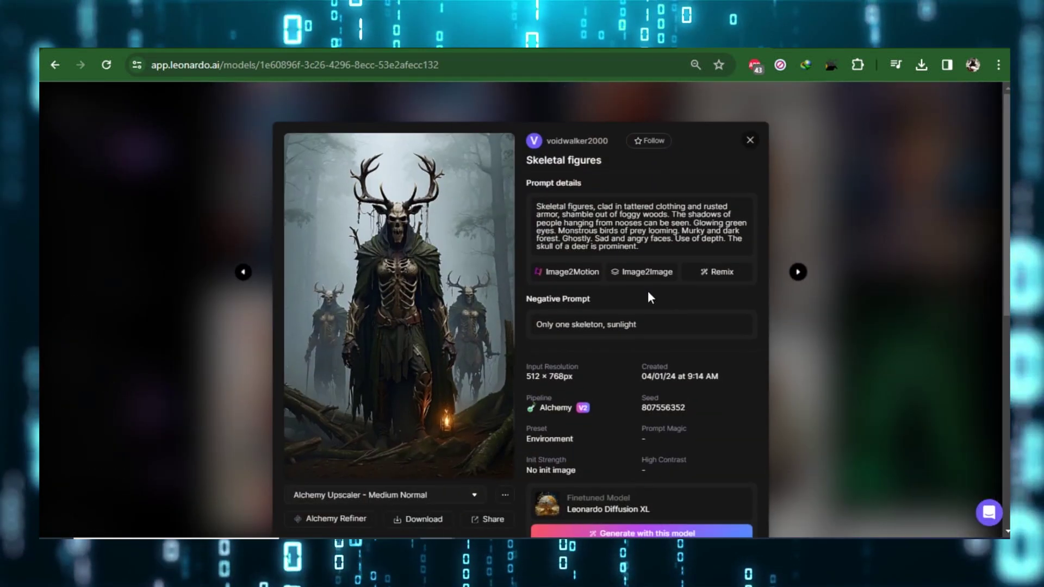
pyautogui.moveTo(539, 199); pyautogui.dragTo(730, 247)
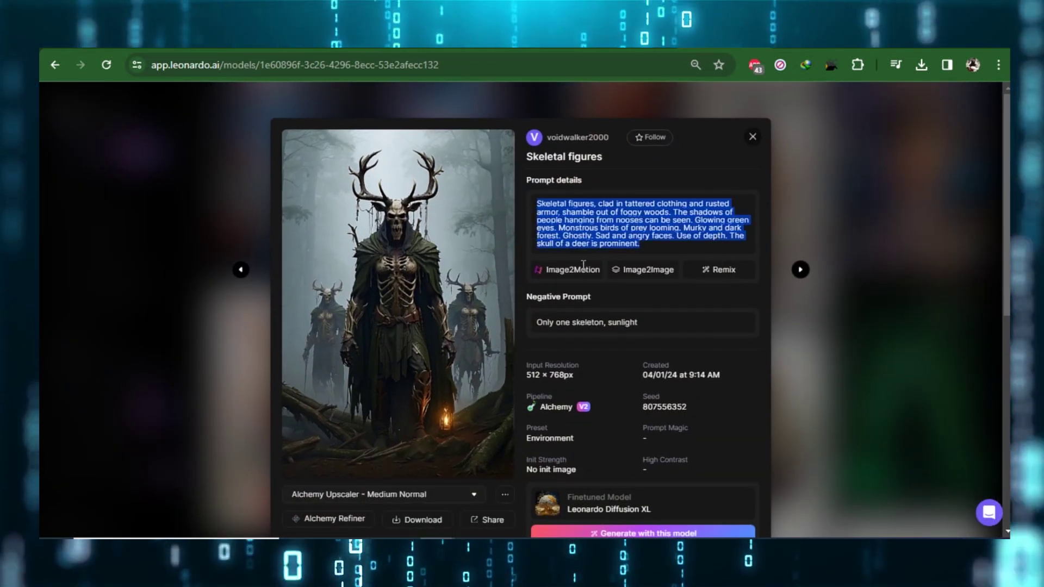
pyautogui.moveTo(534, 321); pyautogui.dragTo(663, 321)
pyautogui.click(665, 329)
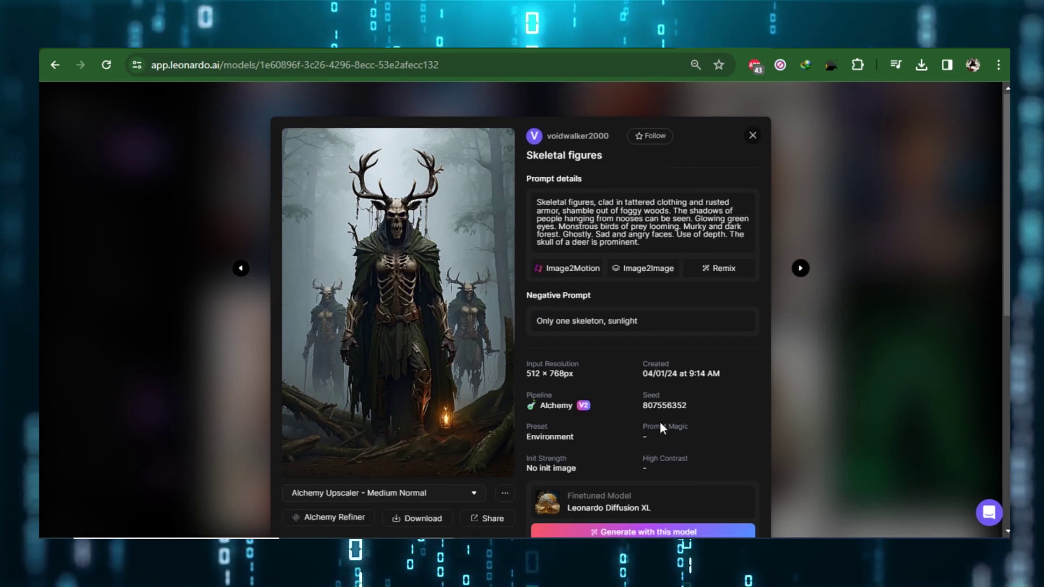
pyautogui.scroll(-2, 660, 422)
pyautogui.press('Escape')
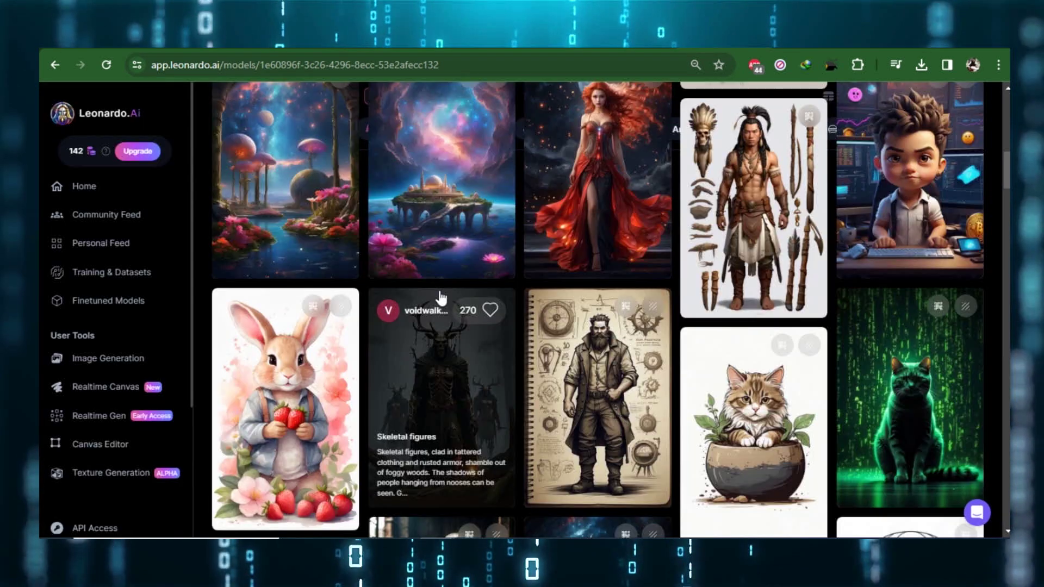
# - Scroll through the Community Feed and then your own Personal Feed
pyautogui.click(137, 215)
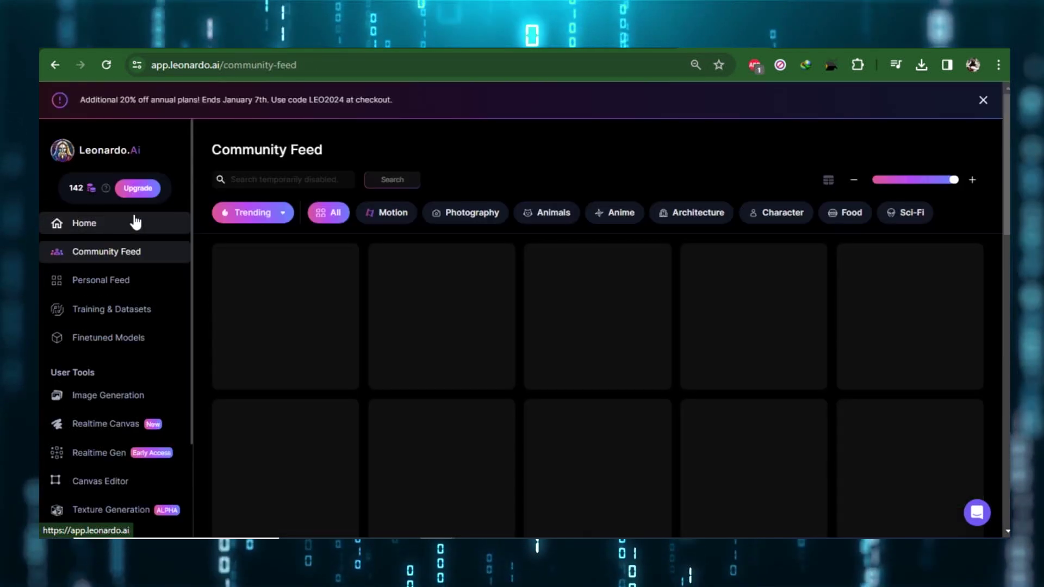
pyautogui.scroll(-4, 608, 341)
pyautogui.scroll(-20, 607, 341)
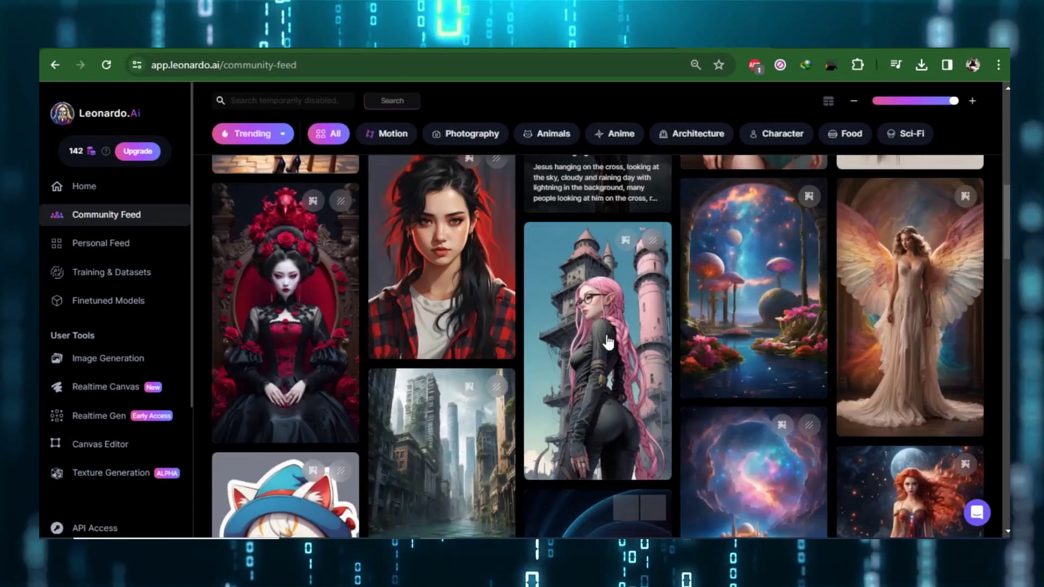
pyautogui.scroll(-5, 608, 340)
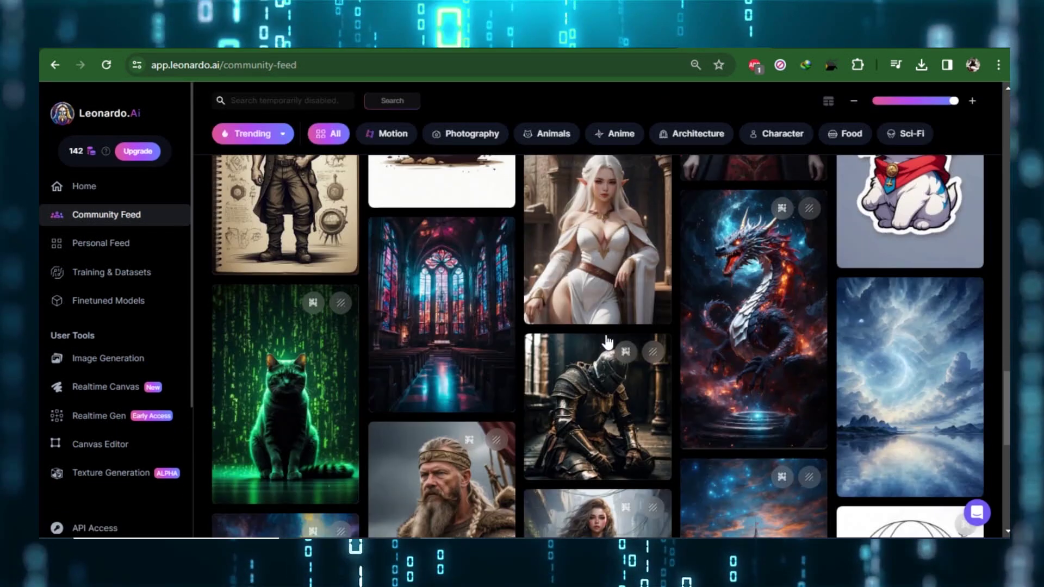
pyautogui.click(119, 251)
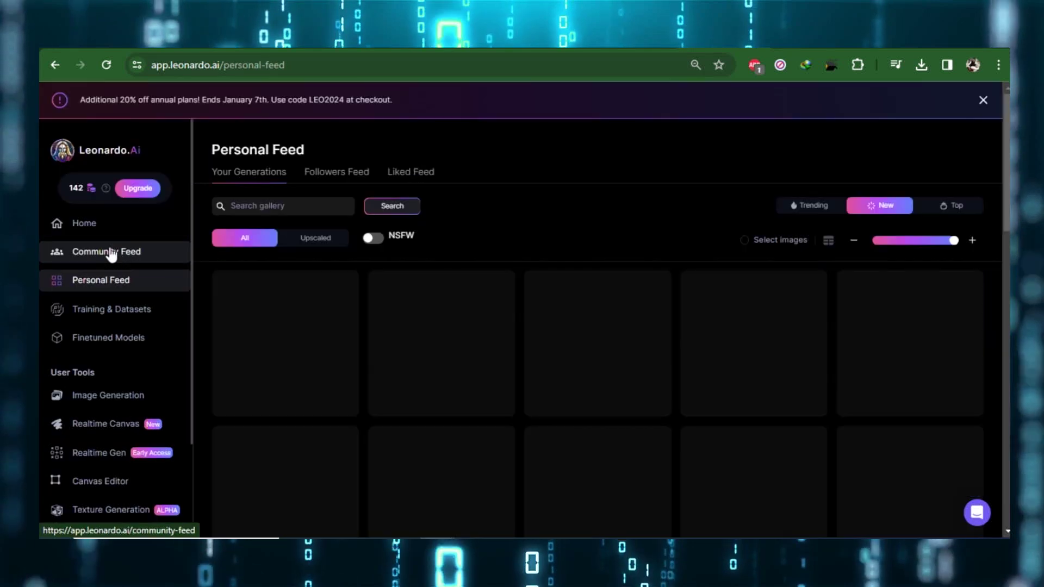
pyautogui.scroll(-3, 459, 304)
pyautogui.scroll(-15, 459, 304)
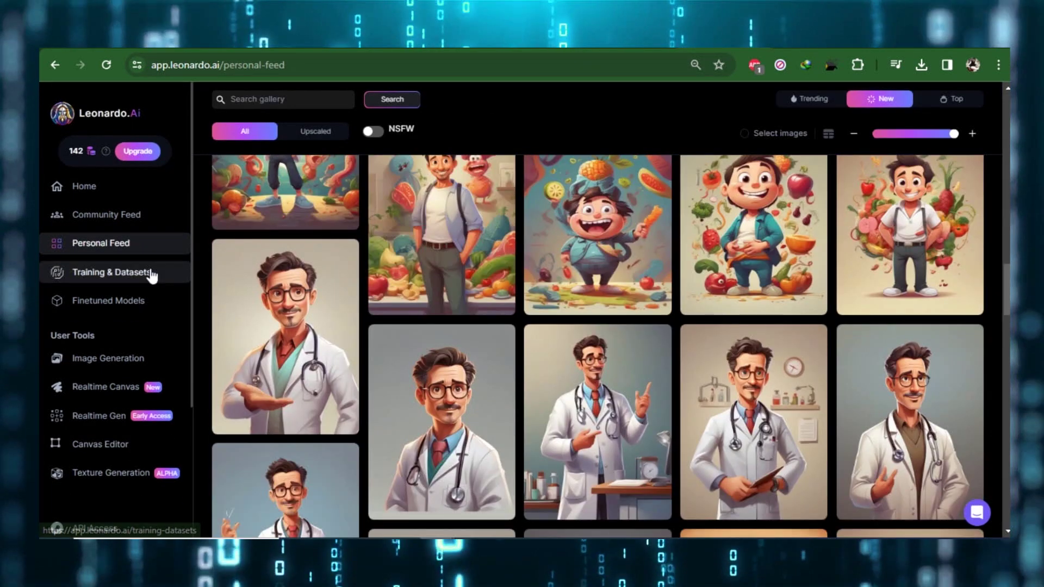
# - Go to Training & Datasets and cancel the Create New Dataset form
pyautogui.click(148, 272)
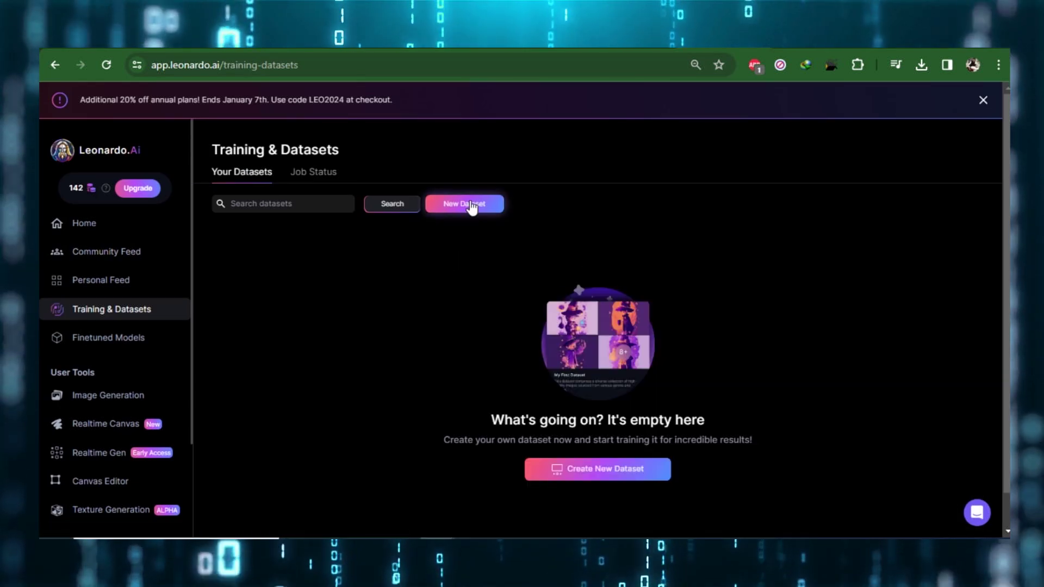
pyautogui.click(474, 204)
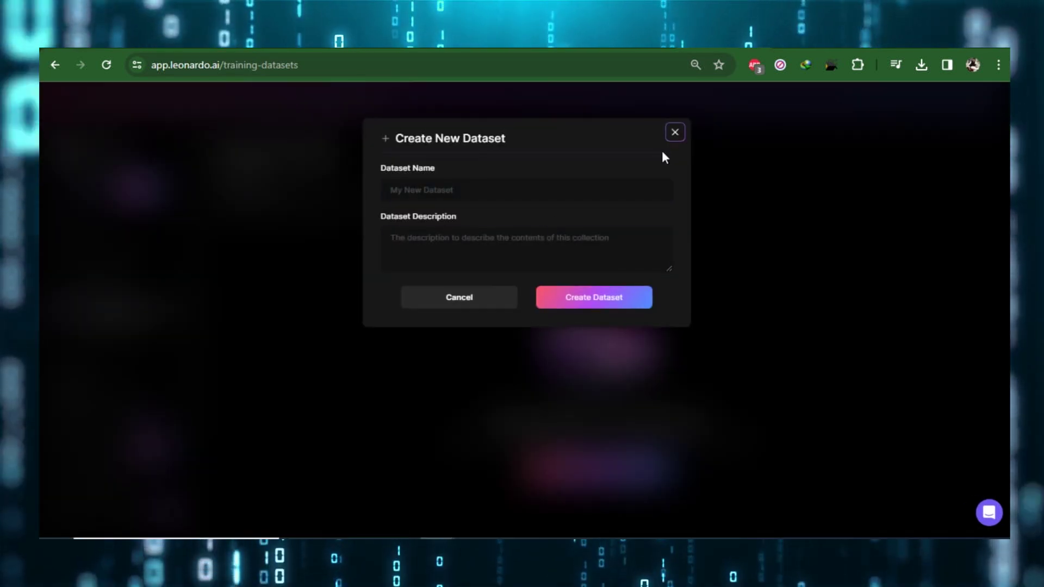
pyautogui.click(674, 132)
pyautogui.click(124, 339)
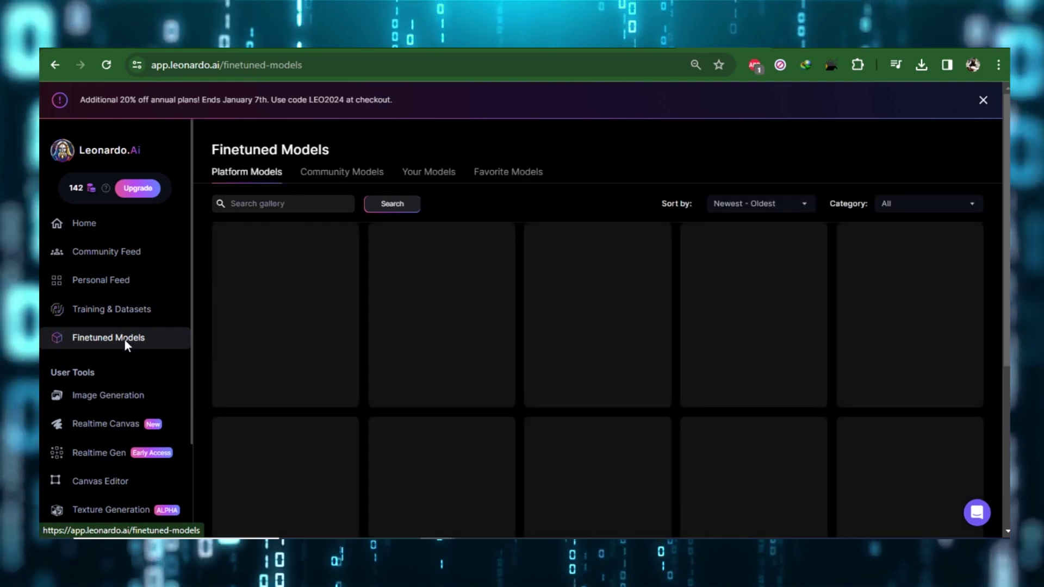
pyautogui.scroll(-15, 608, 330)
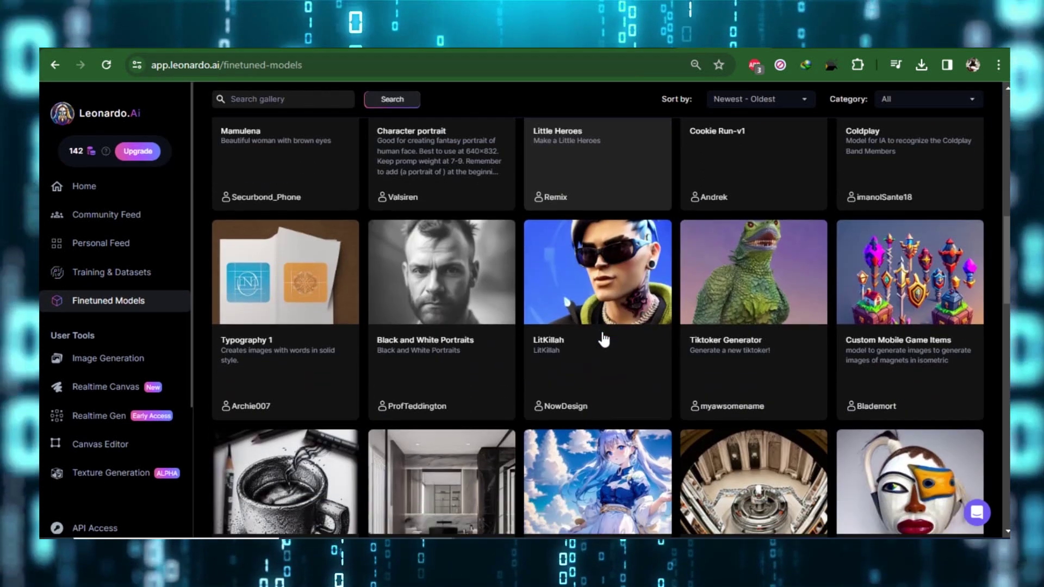
pyautogui.scroll(15, 603, 338)
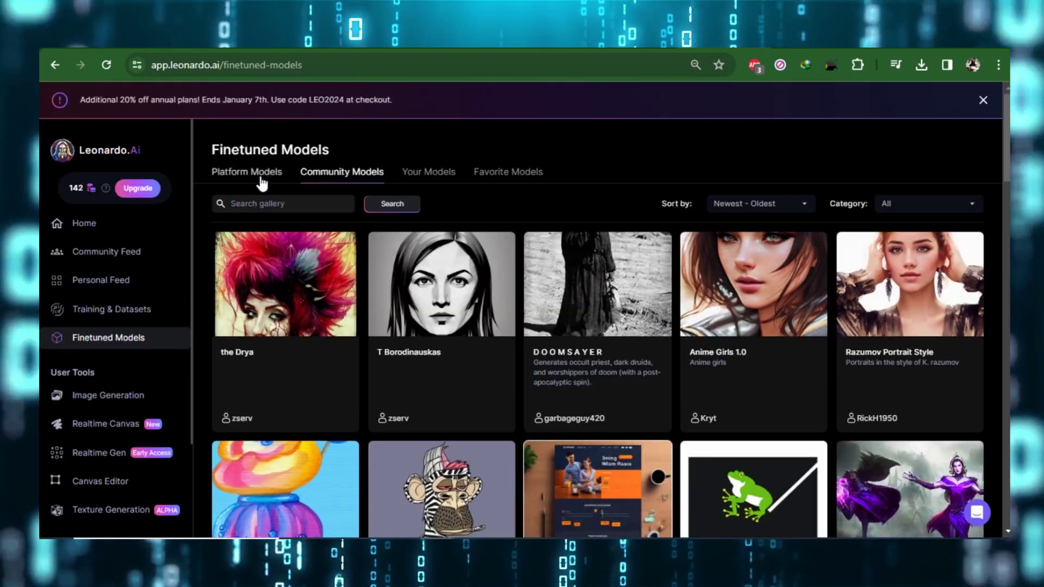
pyautogui.click(260, 179)
pyautogui.scroll(-5, 410, 333)
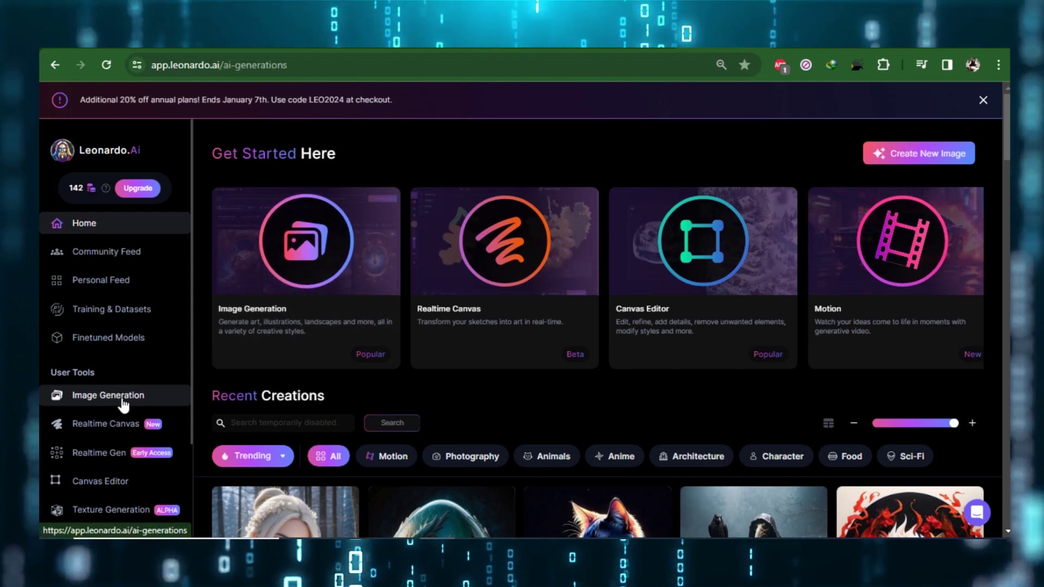
# - Go to Image Generation and look over the golden-hair positive prompt
pyautogui.click(123, 400)
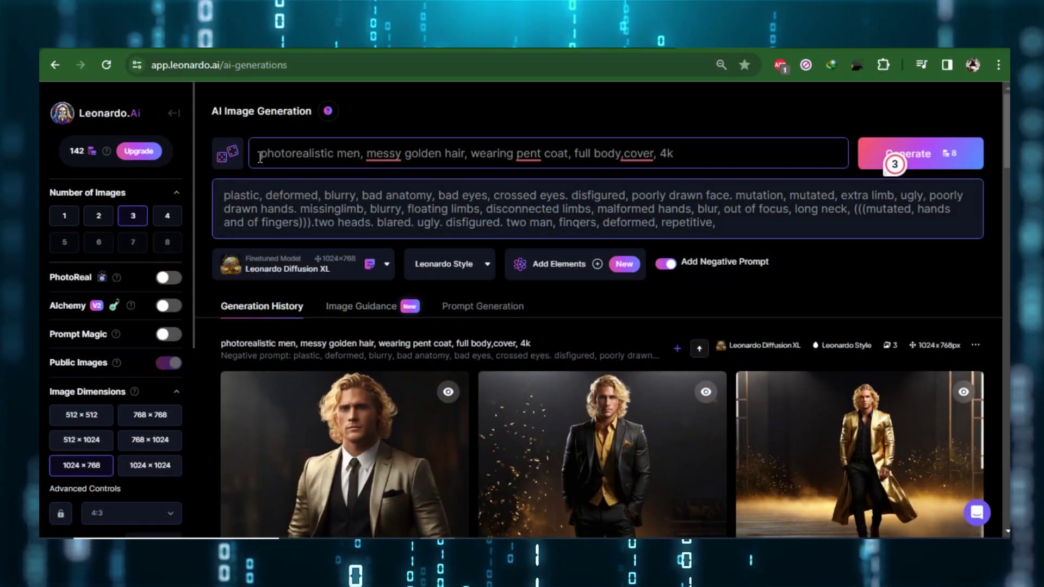
pyautogui.moveTo(259, 153); pyautogui.dragTo(762, 151)
pyautogui.click(733, 147)
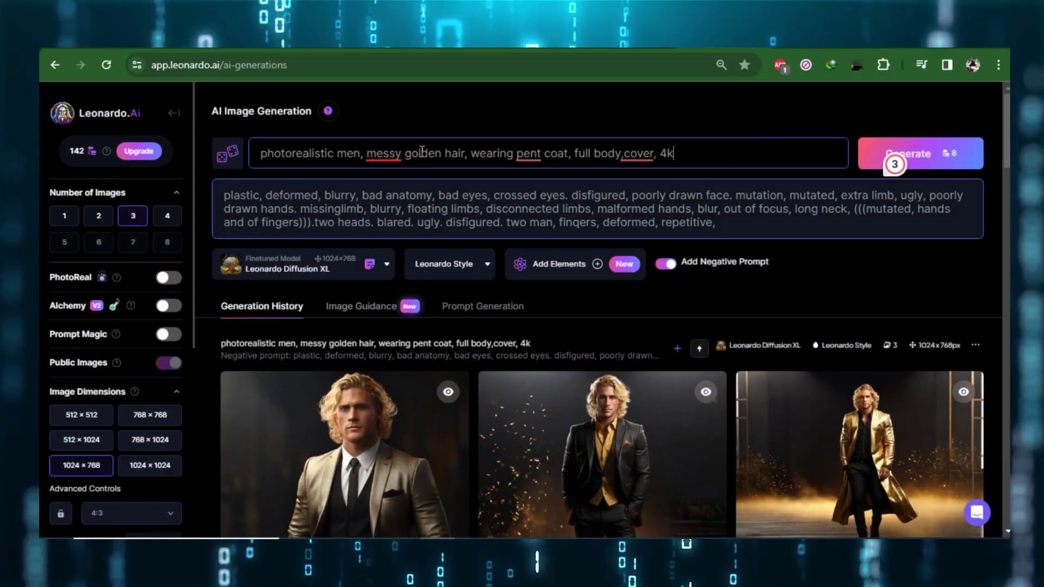
# - Browse the model gallery to Absolute Reality v1.6 and enable Add Negative Prompt
pyautogui.click(381, 271)
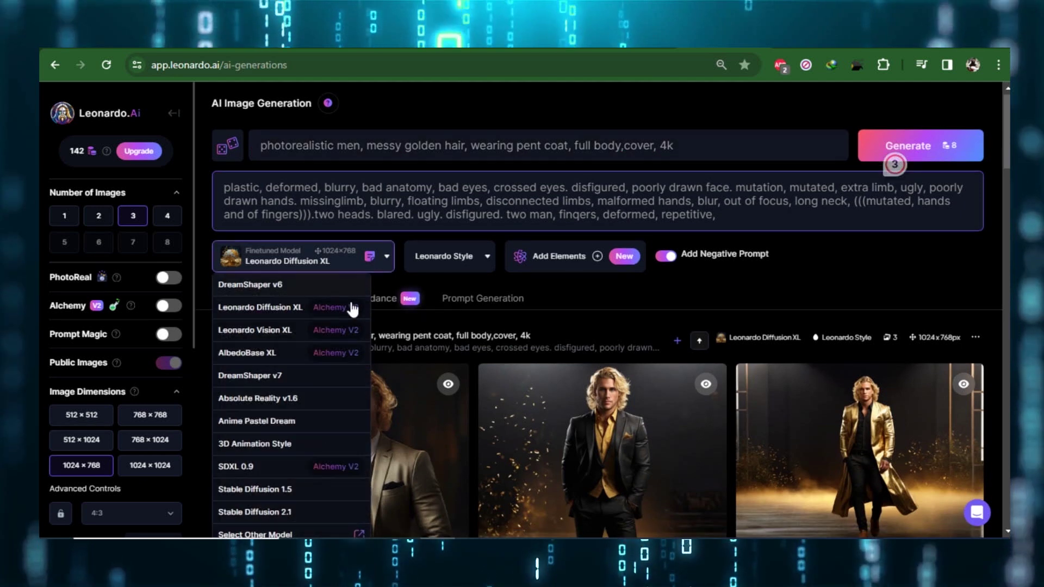
pyautogui.scroll(-3, 331, 326)
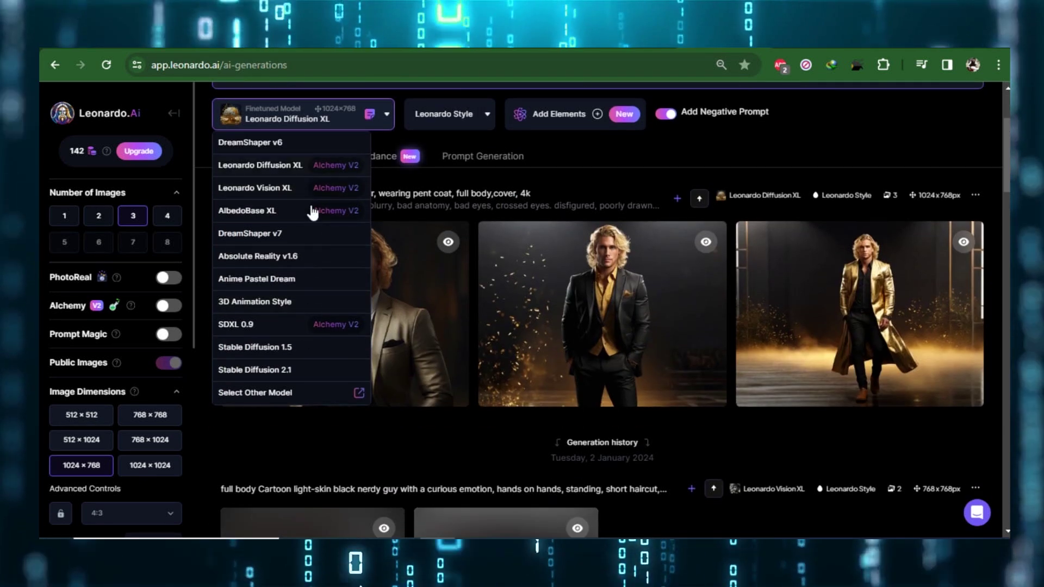
pyautogui.click(281, 399)
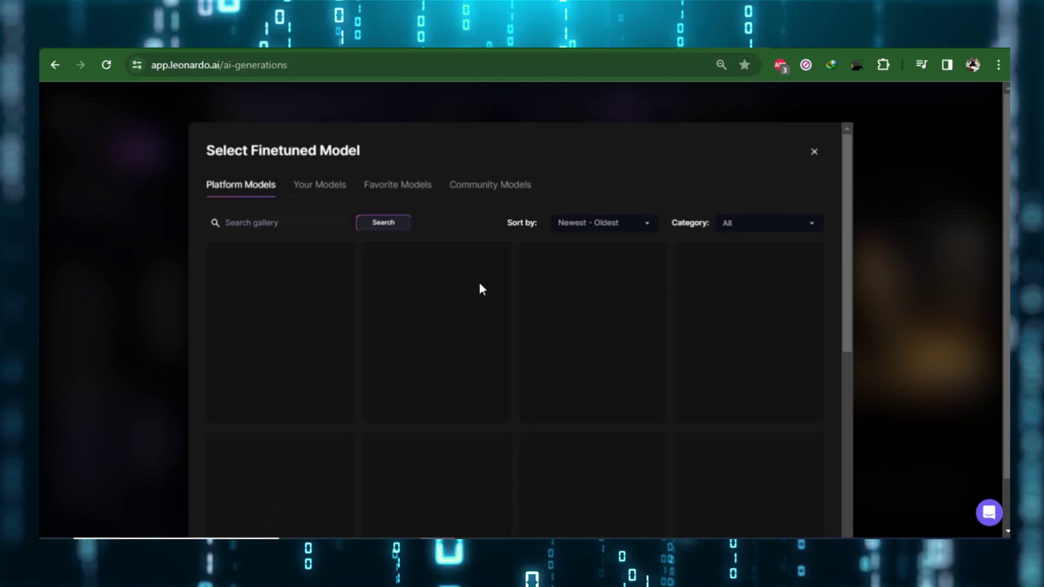
pyautogui.scroll(-2, 516, 304)
pyautogui.scroll(2, 531, 314)
pyautogui.scroll(-6, 543, 354)
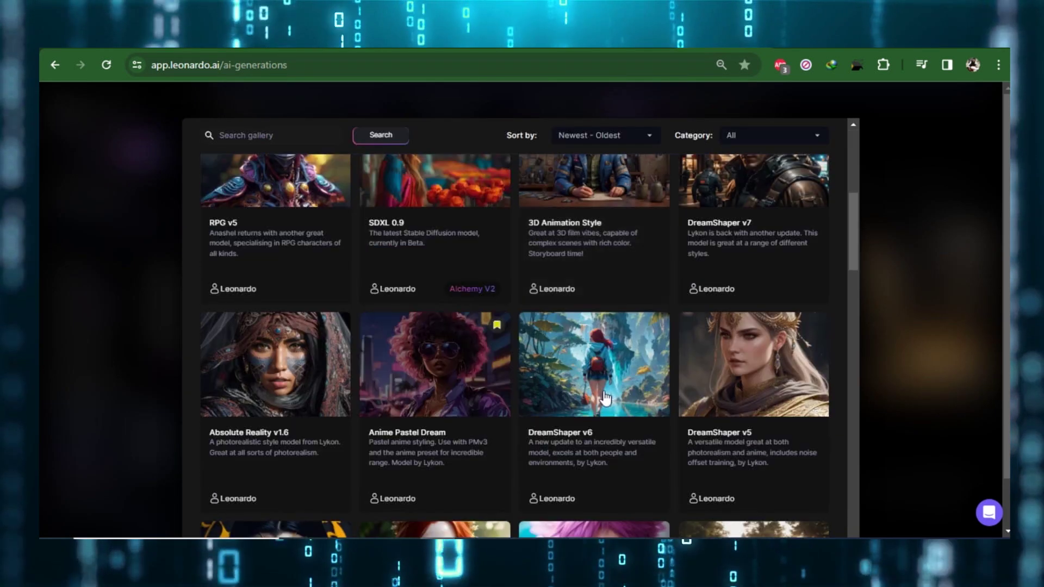
pyautogui.click(601, 401)
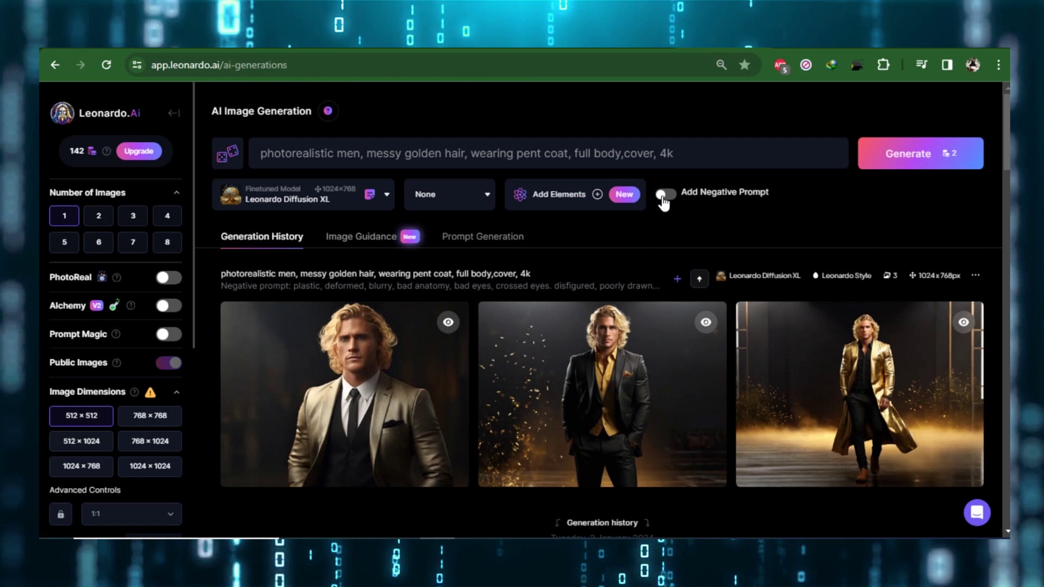
pyautogui.click(664, 195)
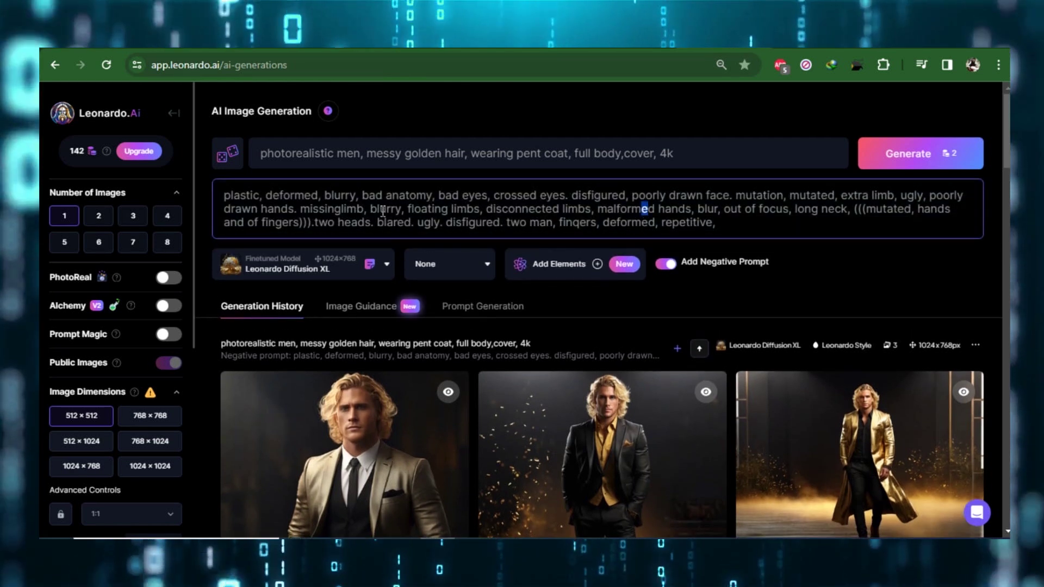
# - Review the negative prompt text, then switch via Image Guidance to Prompt Generation
pyautogui.moveTo(224, 190); pyautogui.dragTo(881, 228)
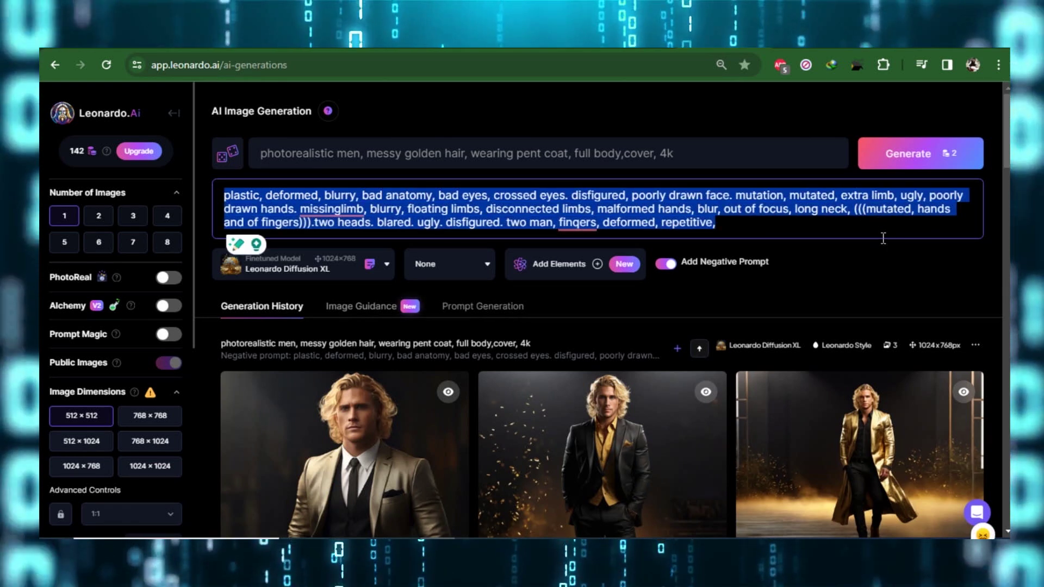
pyautogui.click(728, 238)
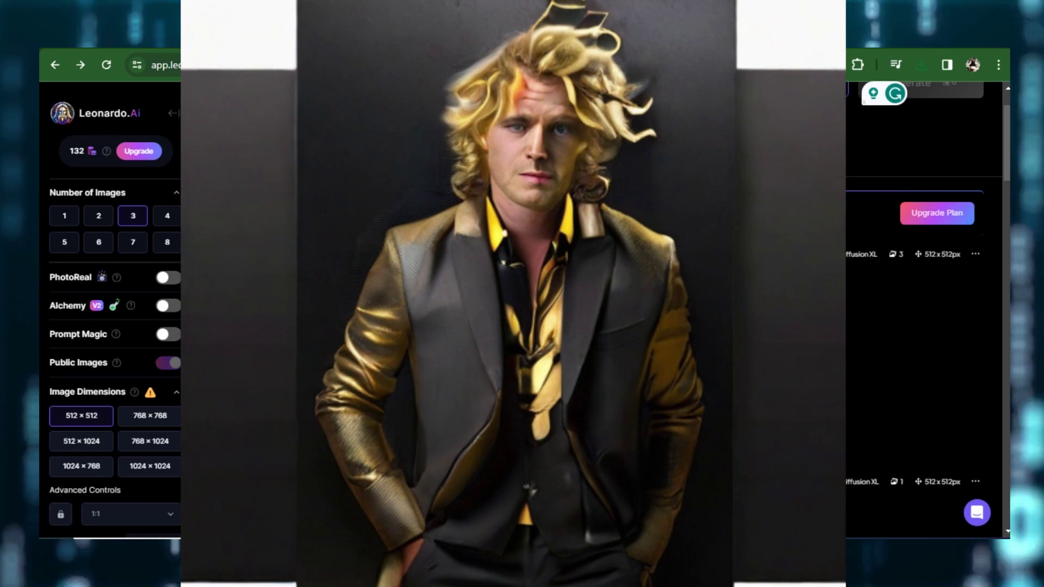
pyautogui.scroll(2, 469, 334)
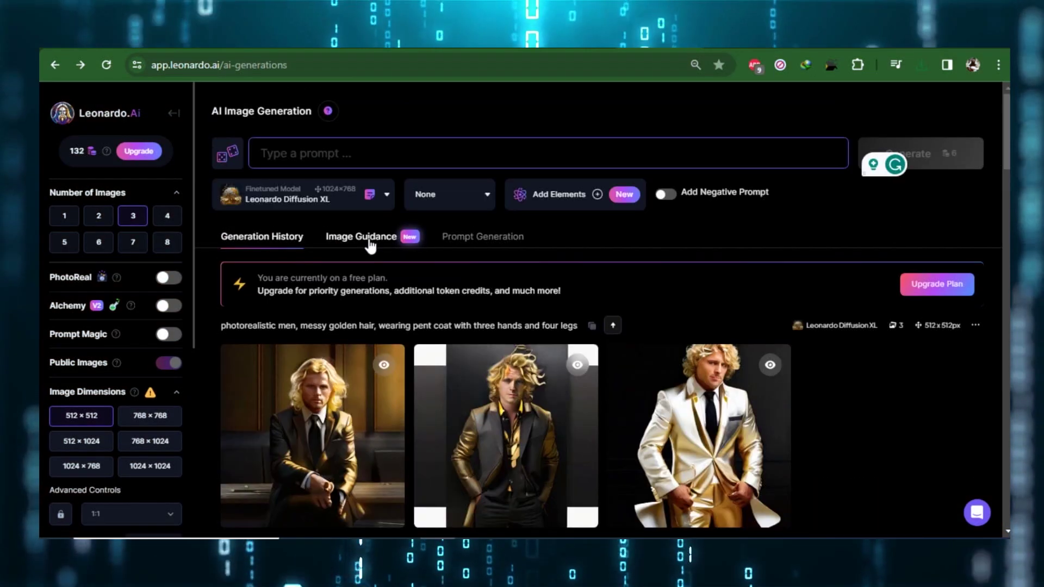
pyautogui.click(384, 242)
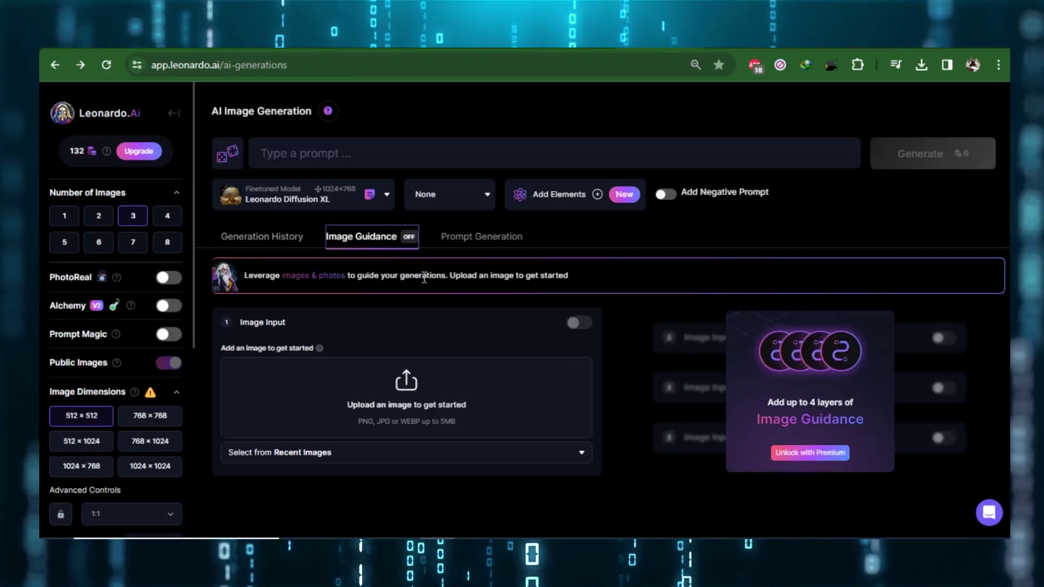
pyautogui.click(488, 238)
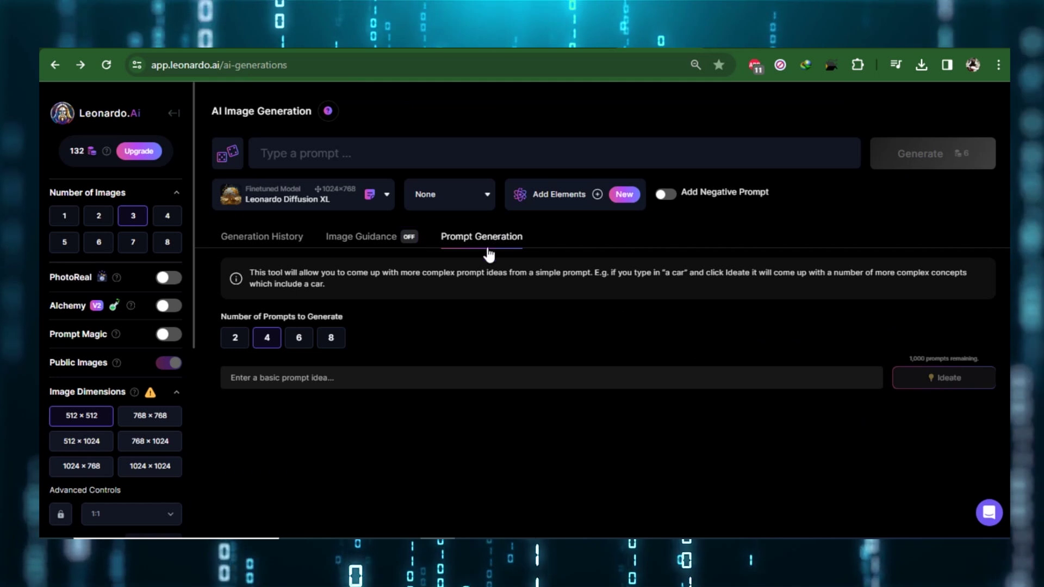
# - Enter 'Horse' as the basic prompt idea and generate four detailed prompts
pyautogui.click(334, 381)
pyautogui.write('Horse')
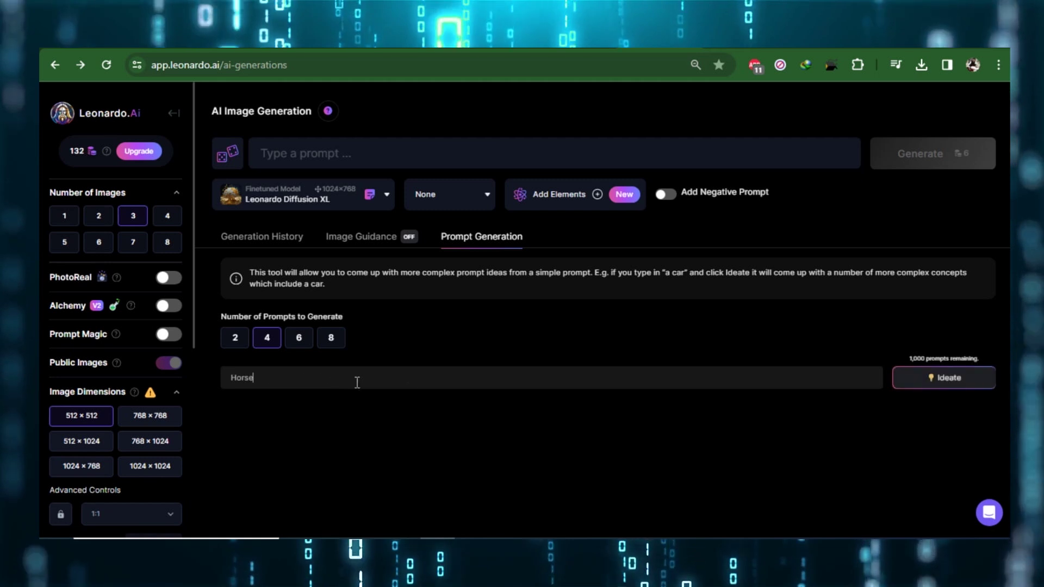
pyautogui.click(926, 379)
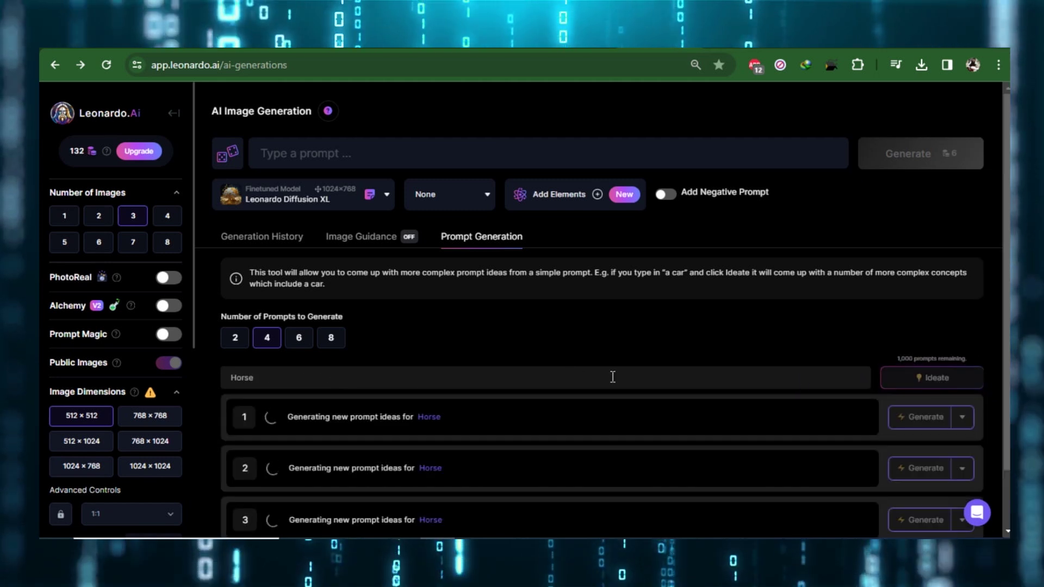
pyautogui.scroll(-1, 564, 333)
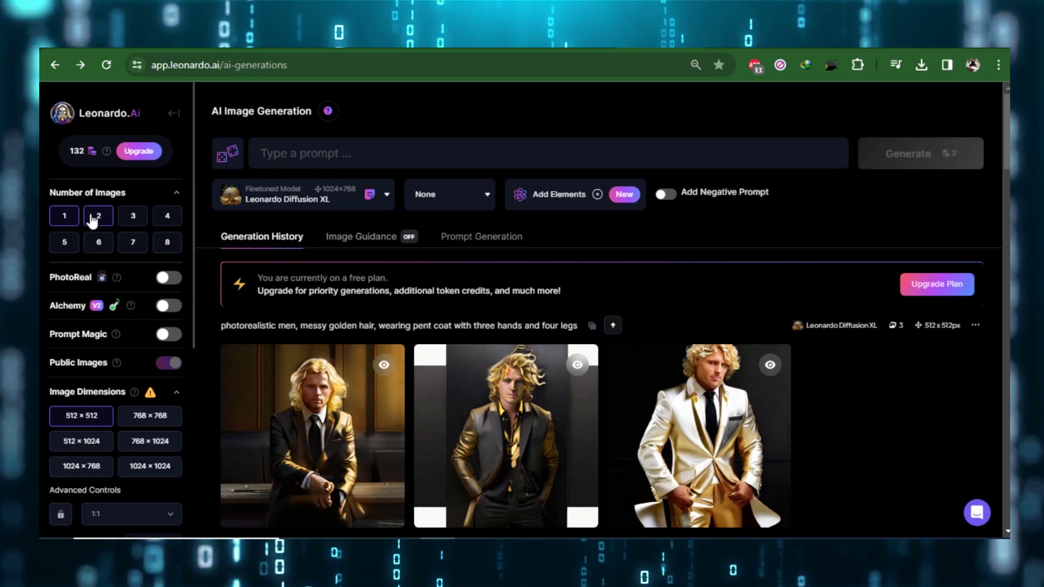
# - Set Number of Images to 3 and dismiss the PhotoReal upgrade offer
pyautogui.click(98, 216)
pyautogui.click(132, 218)
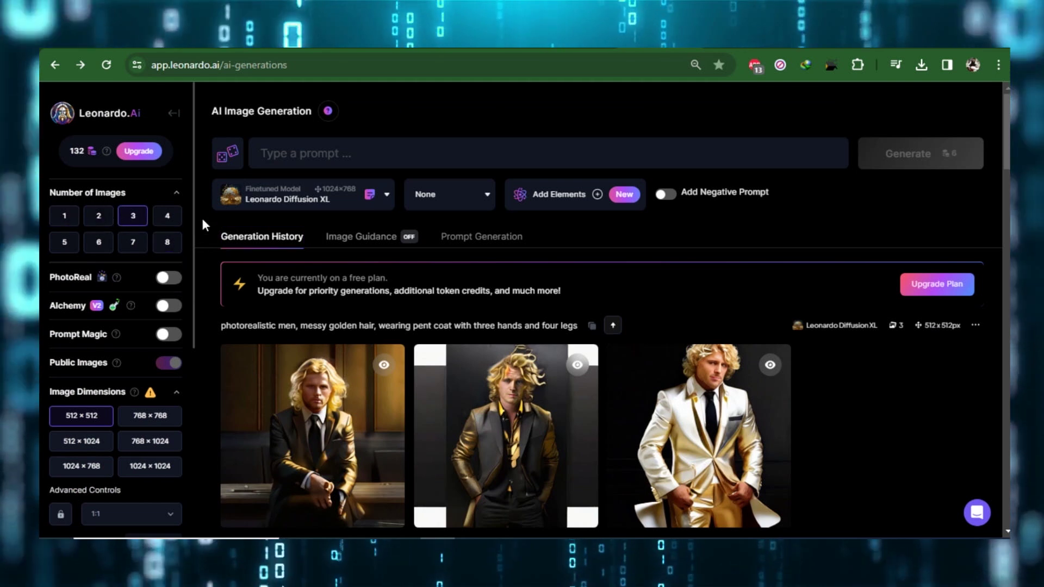
pyautogui.click(150, 280)
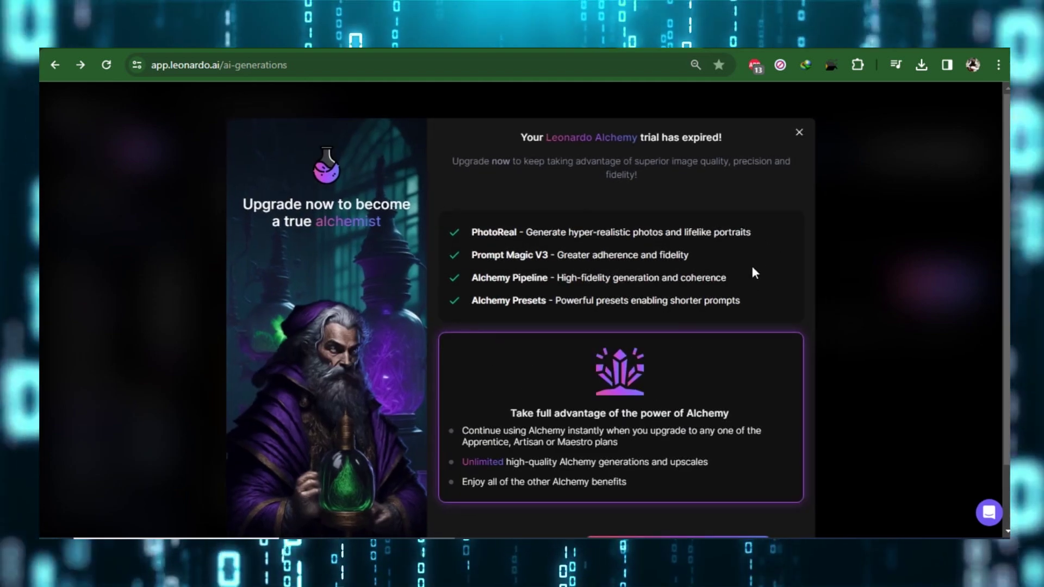
pyautogui.scroll(-2, 748, 272)
pyautogui.scroll(2, 746, 277)
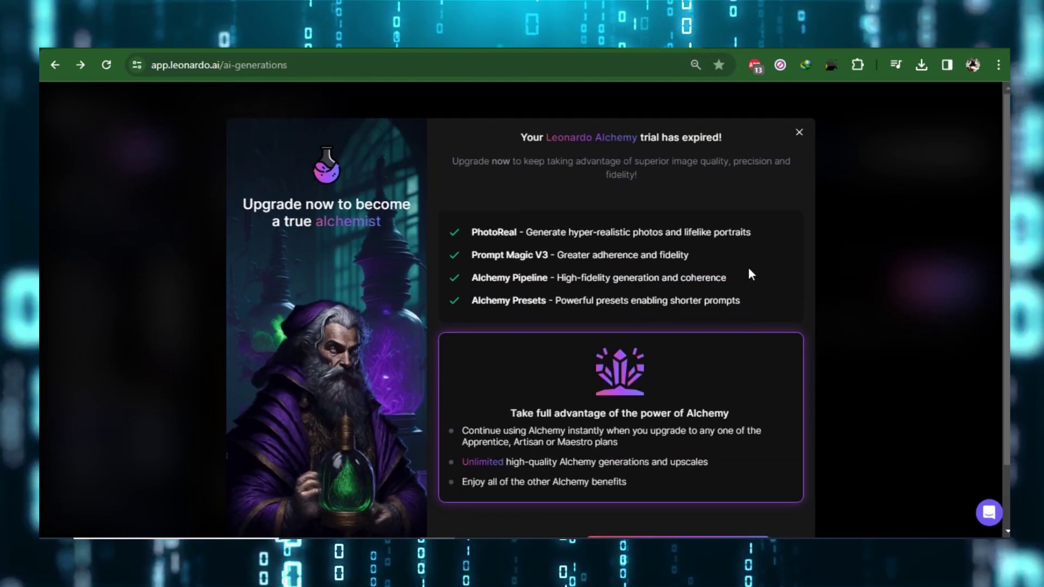
pyautogui.click(798, 134)
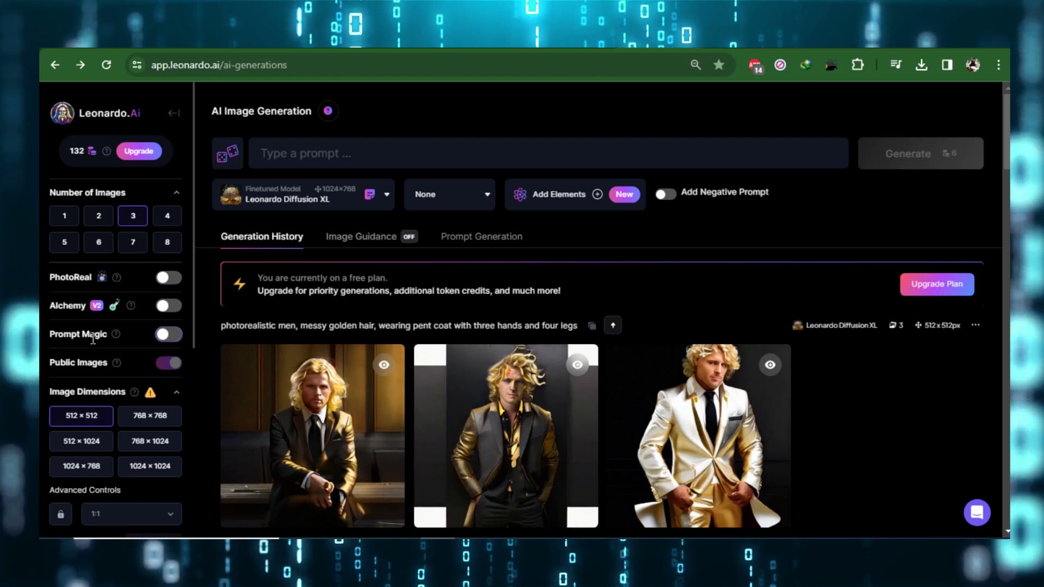
# - Turn on Prompt Magic and dismiss the Alchemy upgrade offer, leaving Alchemy off
pyautogui.click(172, 334)
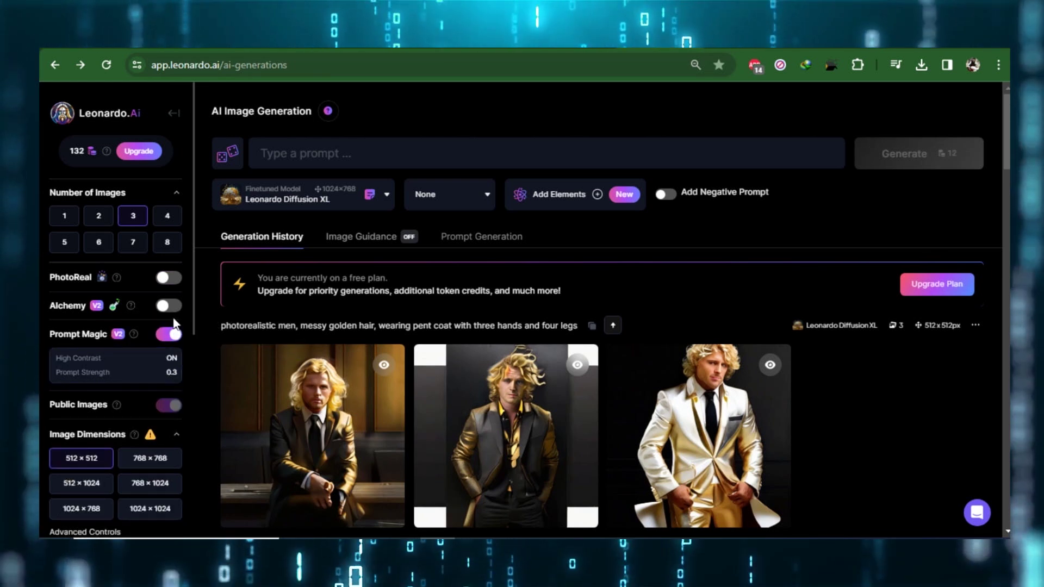
pyautogui.scroll(-4, 165, 342)
pyautogui.scroll(4, 108, 332)
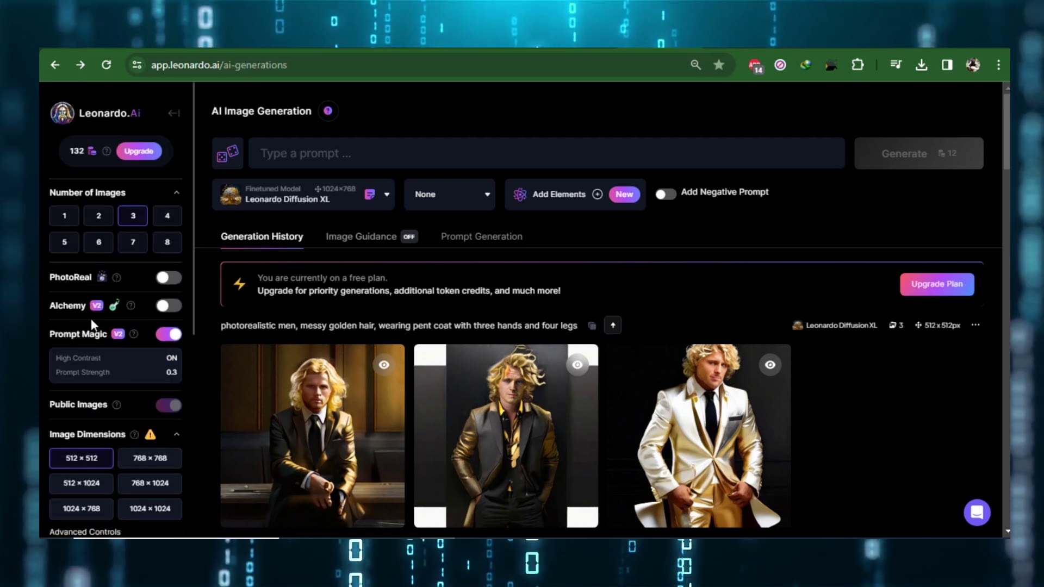
pyautogui.click(162, 306)
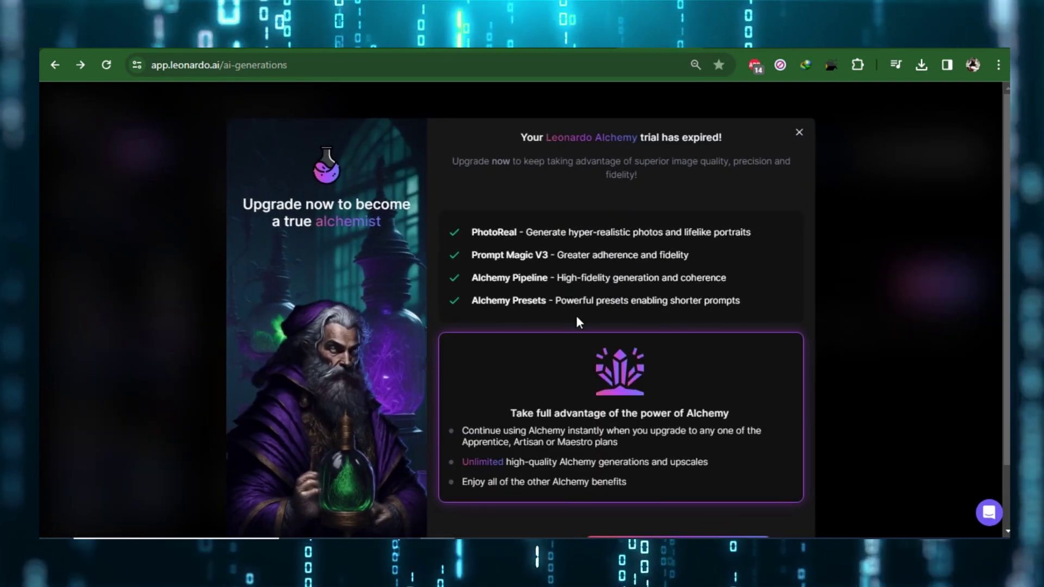
pyautogui.scroll(-2, 577, 317)
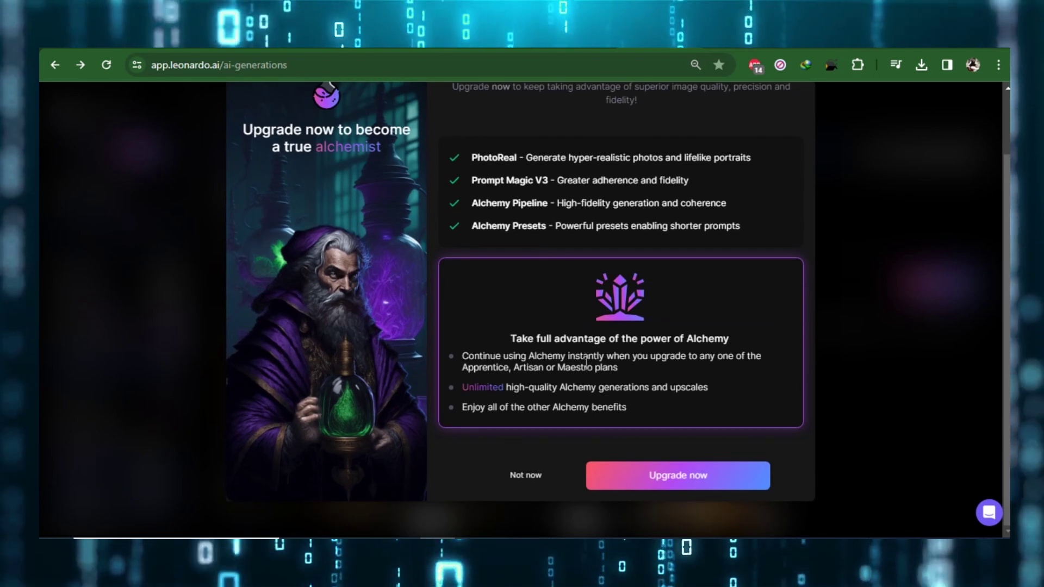
pyautogui.click(214, 335)
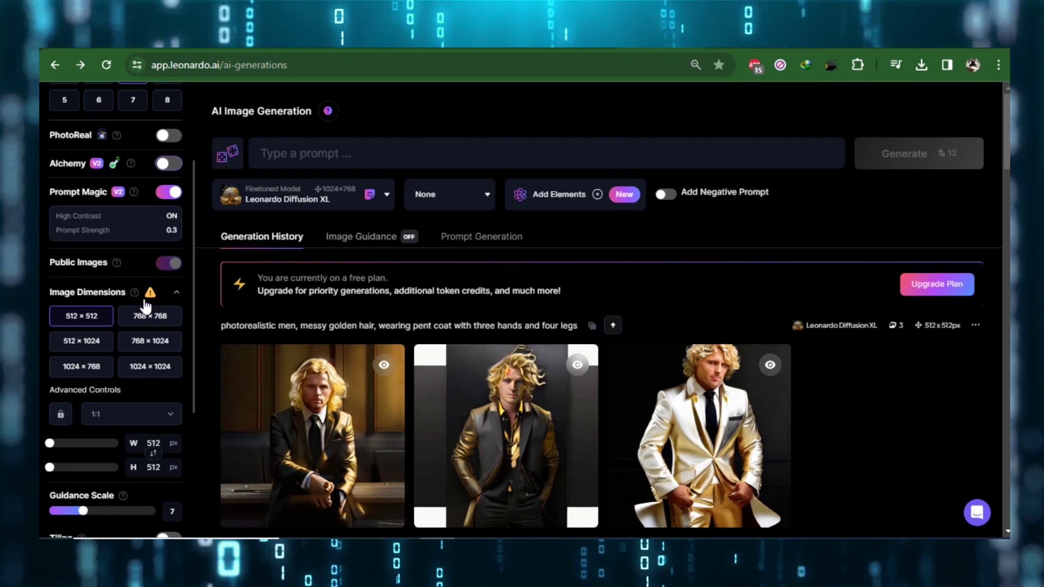
# - Choose the 1024×1024 dimension preset and drag the Guidance Scale from 7 to 8
pyautogui.scroll(-2, 144, 317)
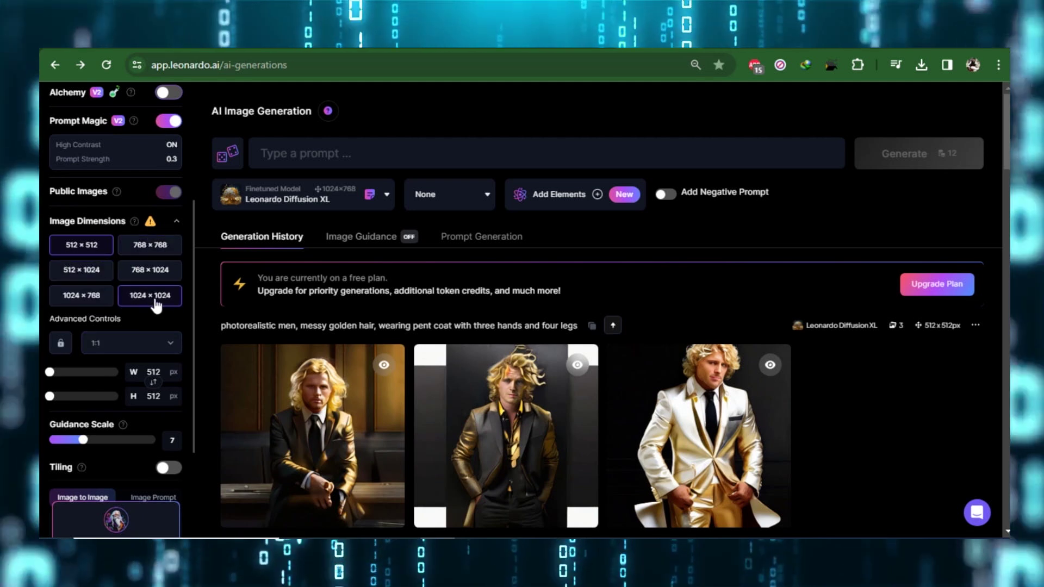
pyautogui.click(157, 306)
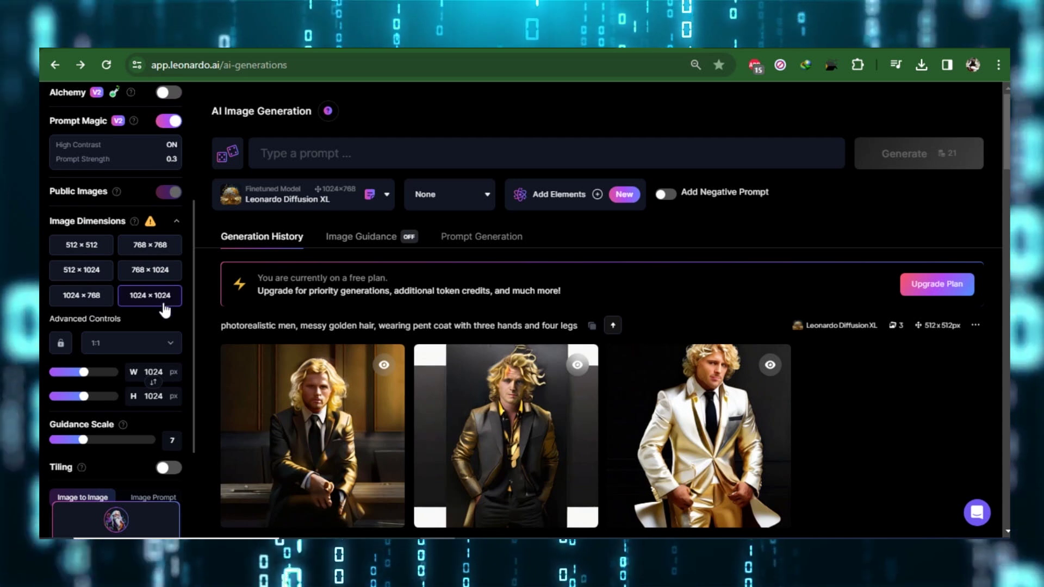
pyautogui.scroll(-3, 136, 342)
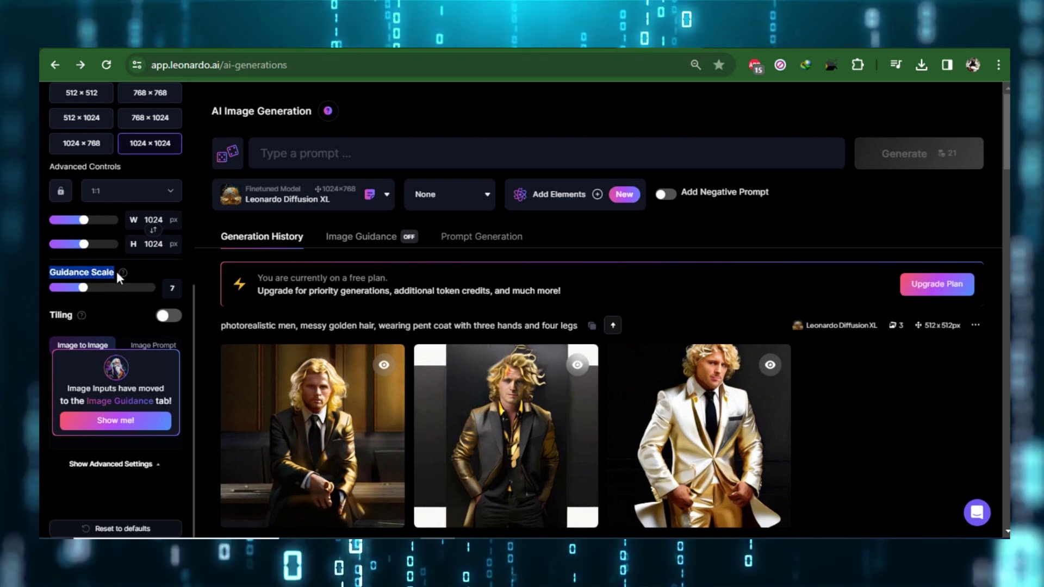
pyautogui.moveTo(84, 294); pyautogui.dragTo(94, 292)
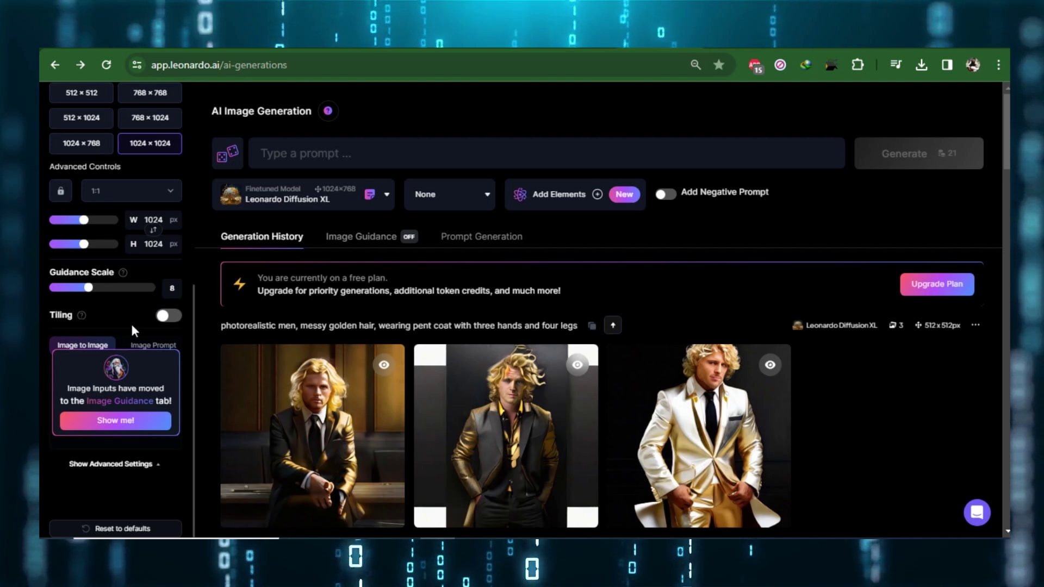
pyautogui.scroll(1, 135, 331)
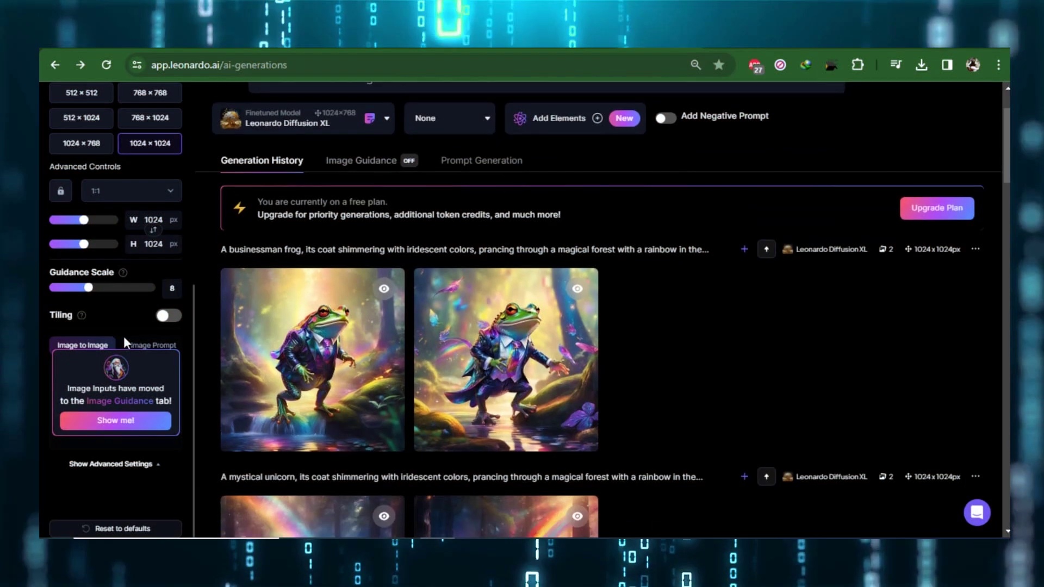
# - Generate four 1024×1024 images from the businessman kid in a magical rainbow forest prompt
pyautogui.scroll(-2, 123, 335)
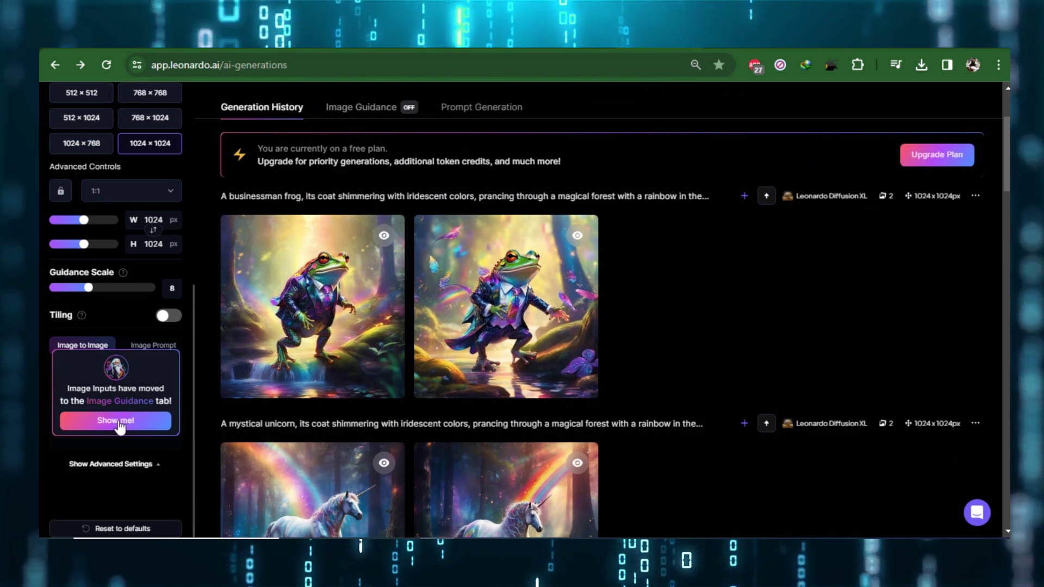
pyautogui.click(99, 353)
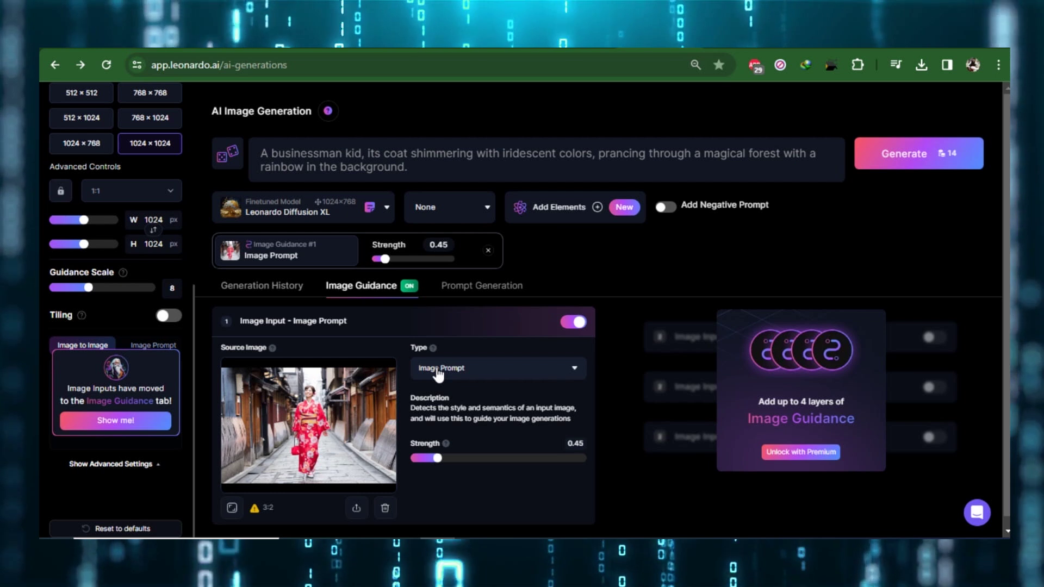
pyautogui.scroll(-1, 438, 374)
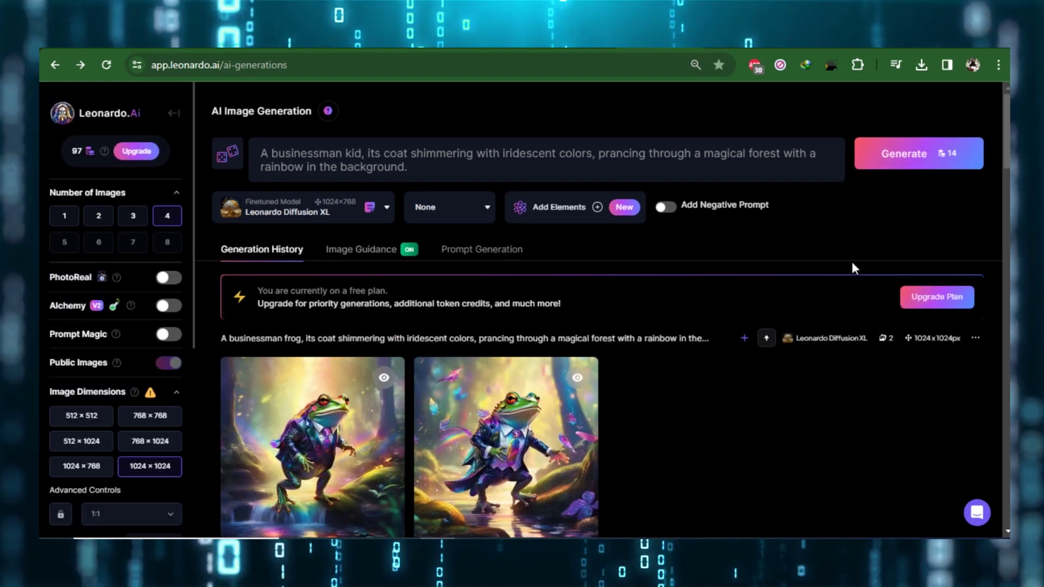
pyautogui.click(909, 159)
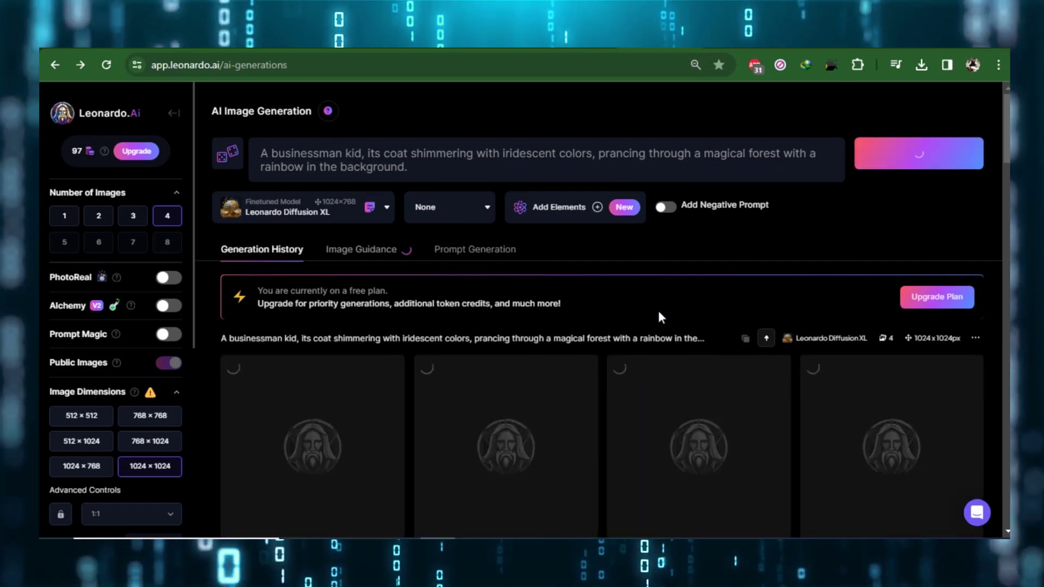
pyautogui.scroll(-3, 657, 326)
pyautogui.scroll(2, 655, 334)
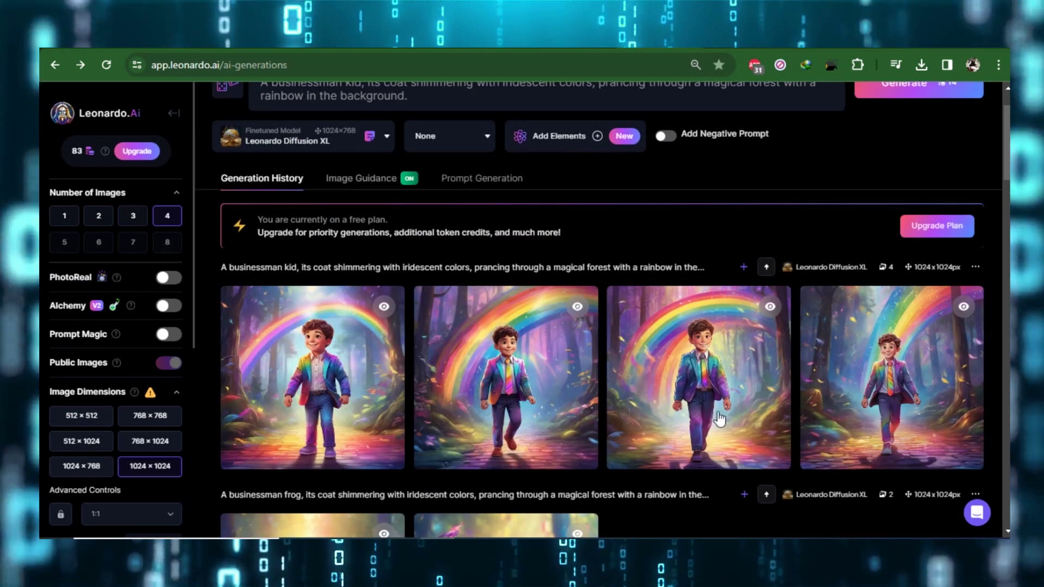
pyautogui.scroll(2, 254, 163)
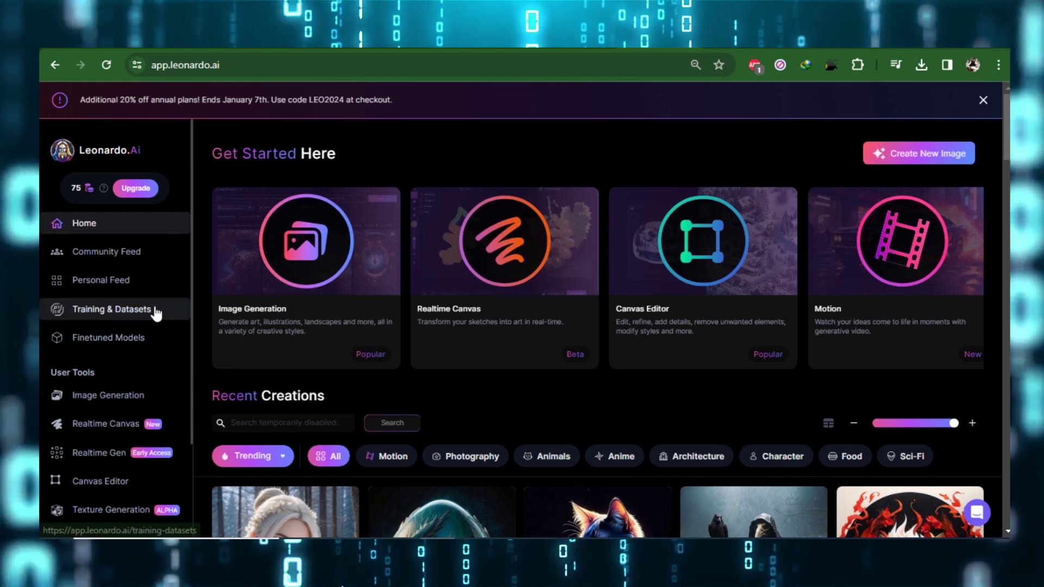
# - In Canvas Editor, drag the generation frame over the rainbow-suited boy image's lower-right edge
pyautogui.scroll(-3, 155, 298)
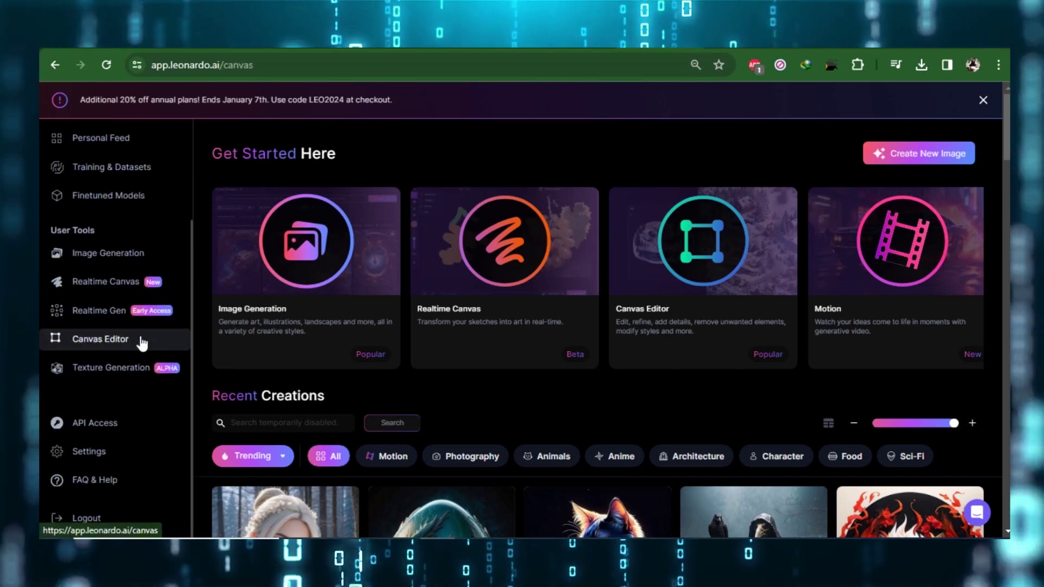
pyautogui.click(100, 338)
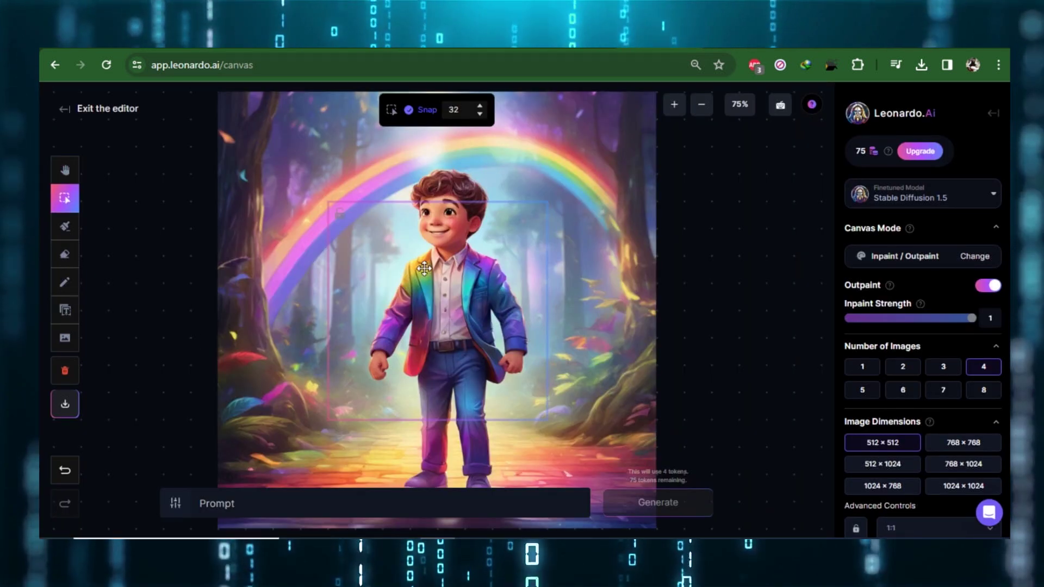
pyautogui.moveTo(424, 268); pyautogui.dragTo(638, 370)
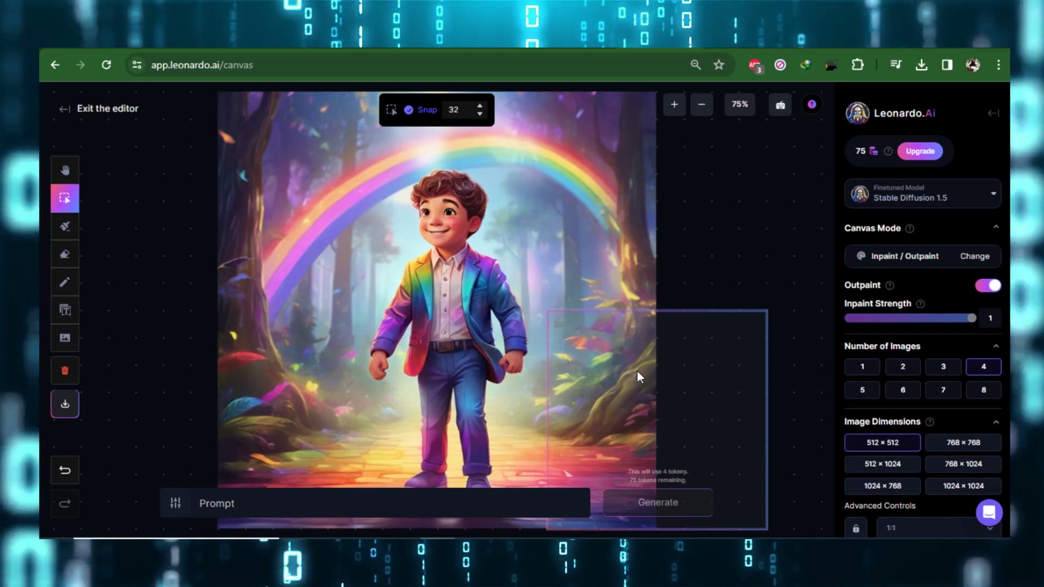
# - Generate an outpaint of the empty lower-right area using the prompt 'Tree'
pyautogui.click(265, 493)
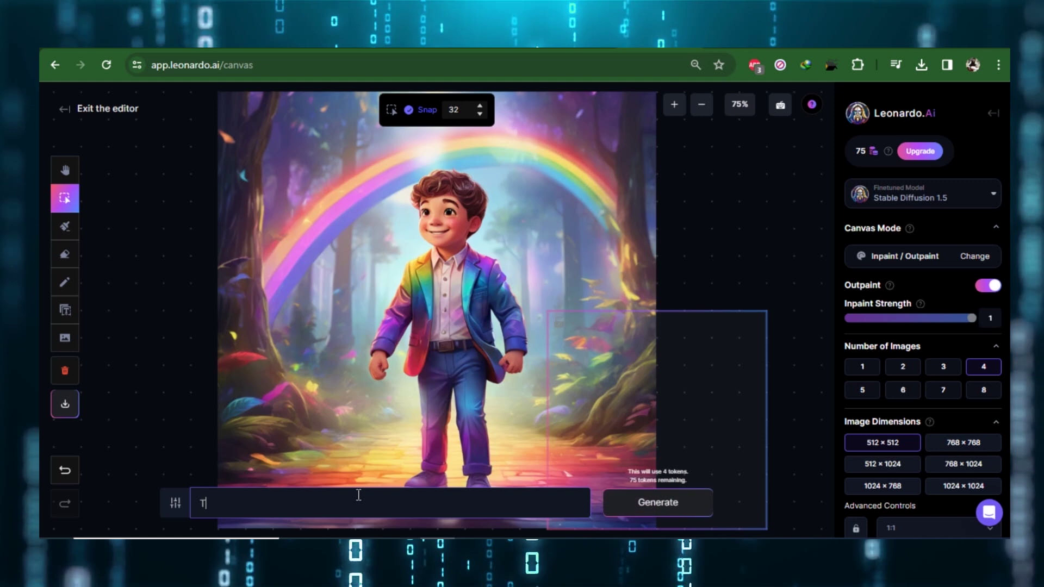
pyautogui.write('Tree')
pyautogui.press('Return')
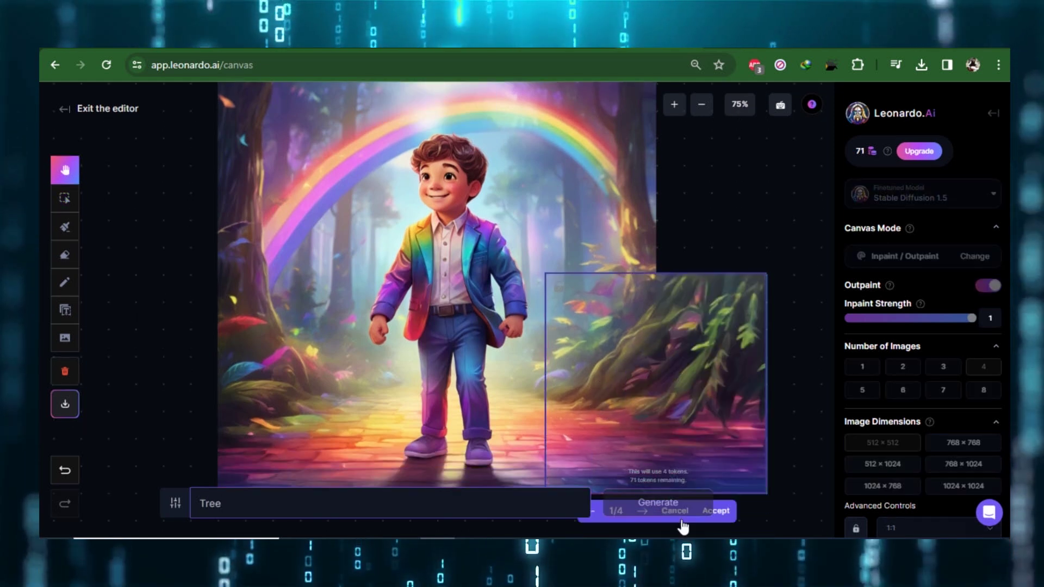
# - Cycle through the outpaint variations to compare them, then close the variation preview
pyautogui.click(645, 517)
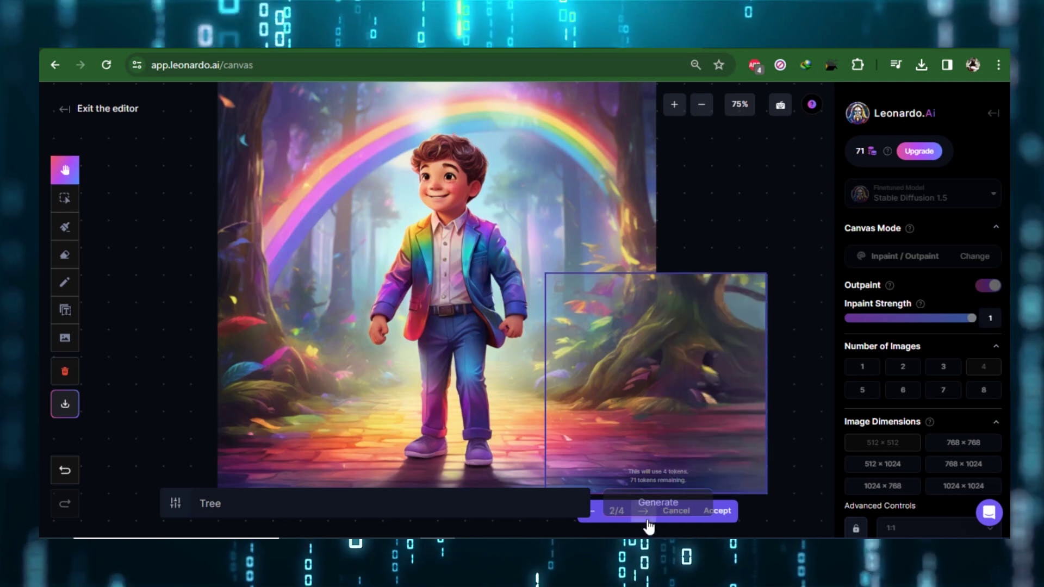
pyautogui.click(647, 517)
pyautogui.click(647, 518)
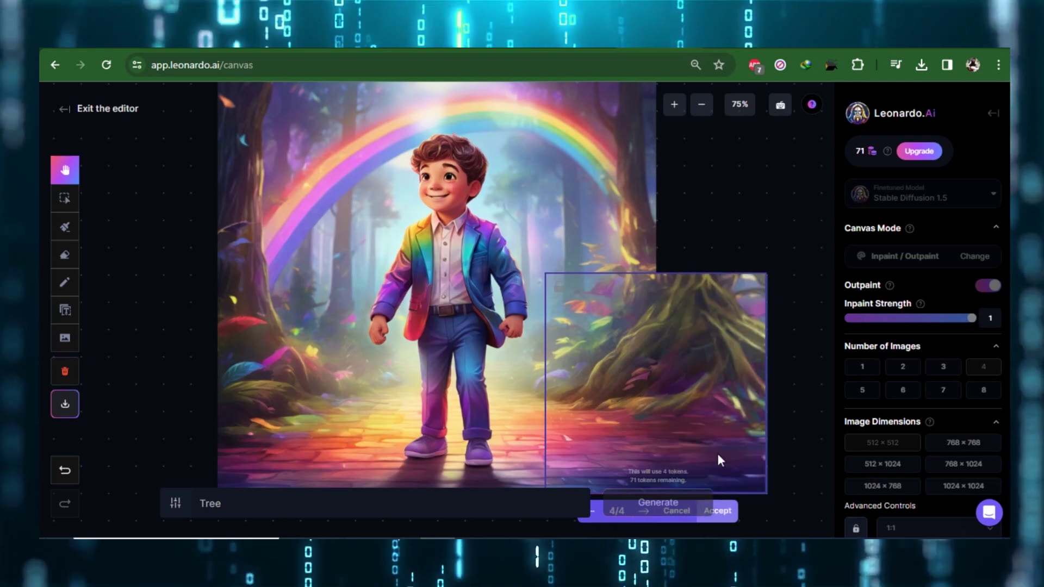
pyautogui.press('Escape')
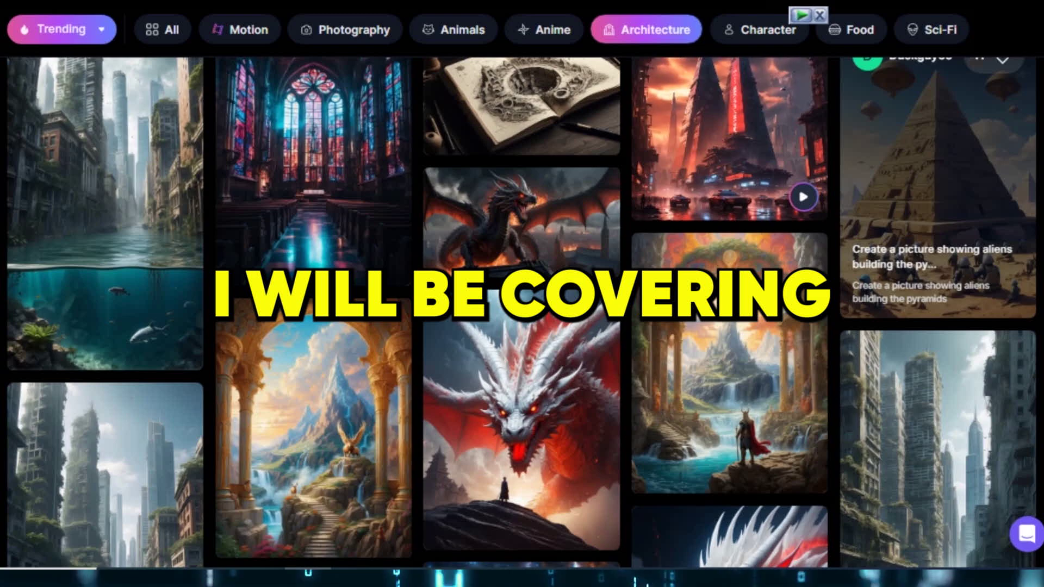
pyautogui.scroll(-4, 522, 304)
pyautogui.scroll(-12, 522, 304)
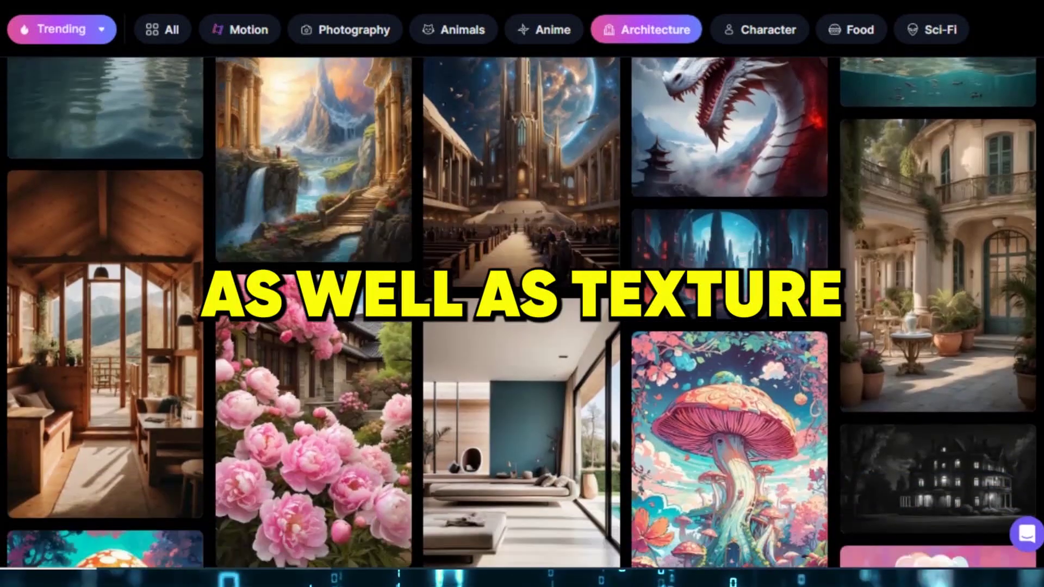
pyautogui.scroll(-12, 522, 305)
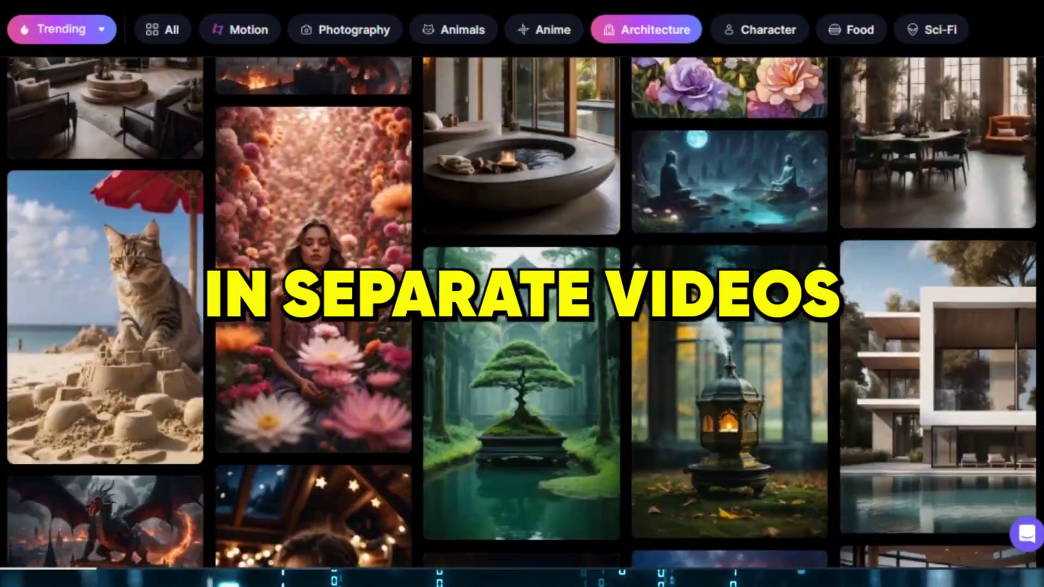
pyautogui.scroll(-14, 522, 304)
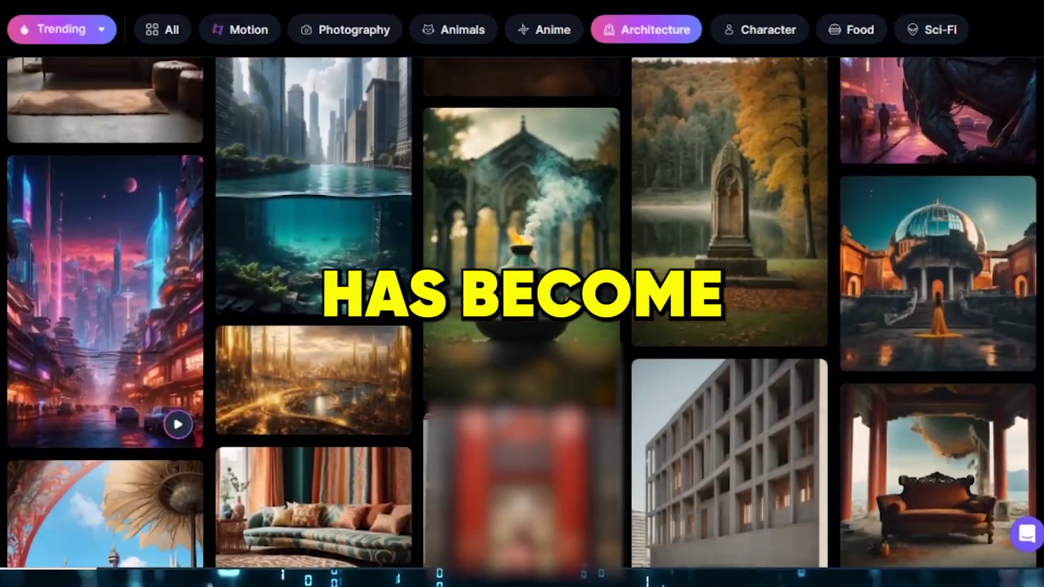
pyautogui.scroll(-14, 522, 305)
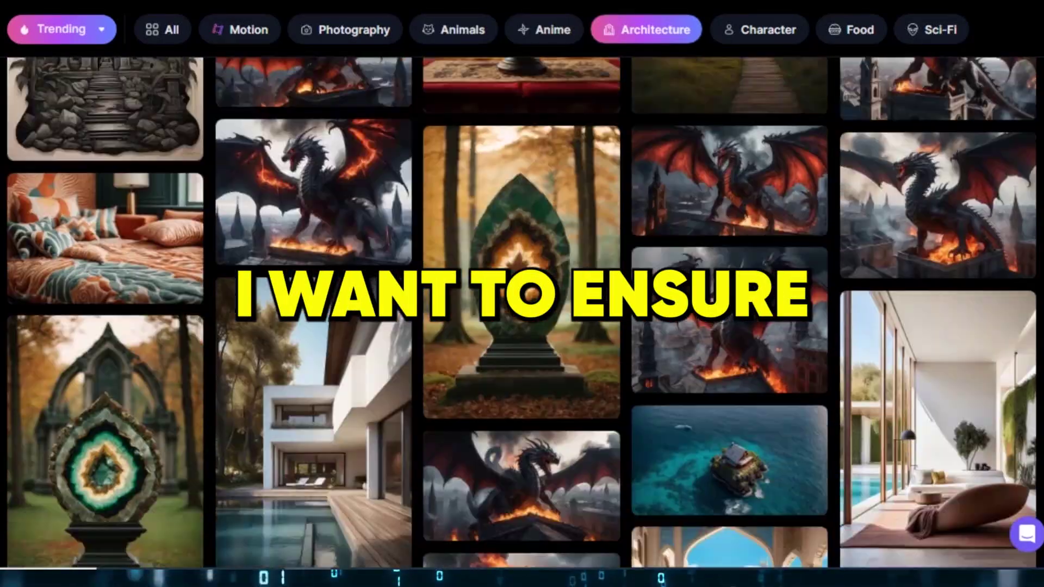
pyautogui.scroll(-14, 522, 305)
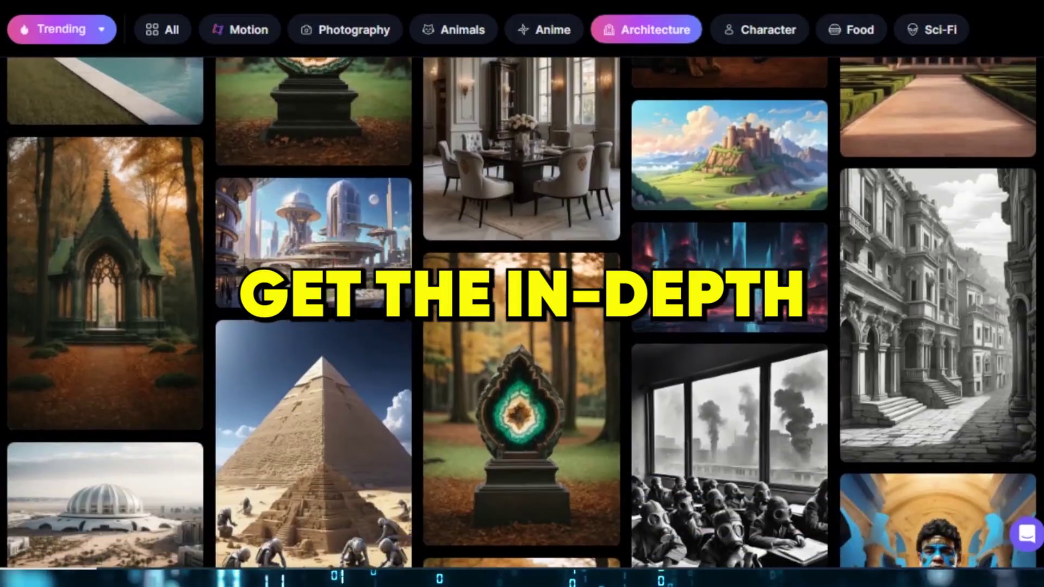